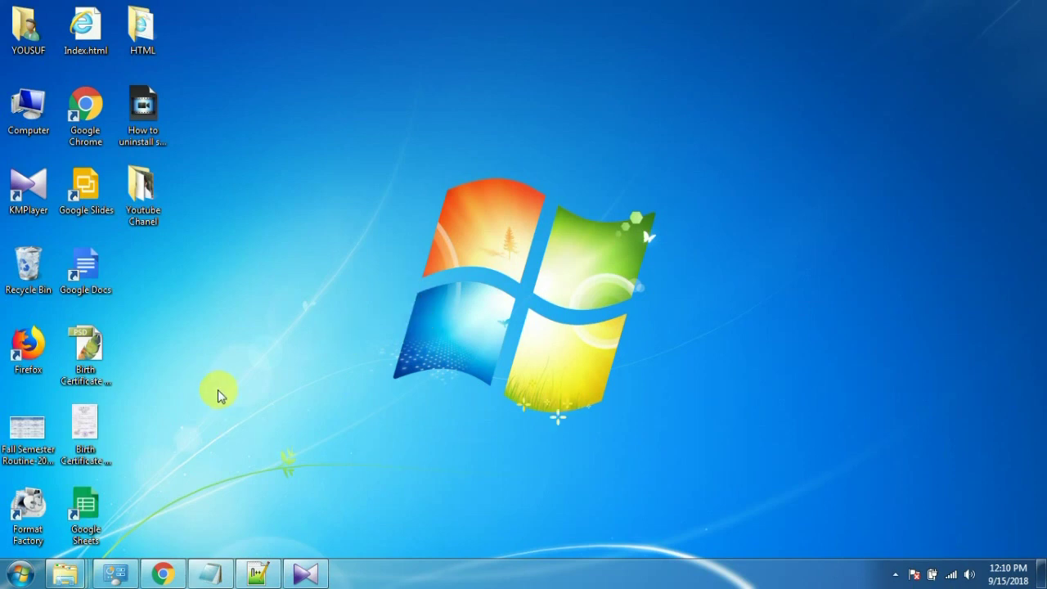
- Switch to Chrome and examine the headlines, pictures and adverts on the Prothom Alo homepage down to the খেলা section and back
click(162, 574)
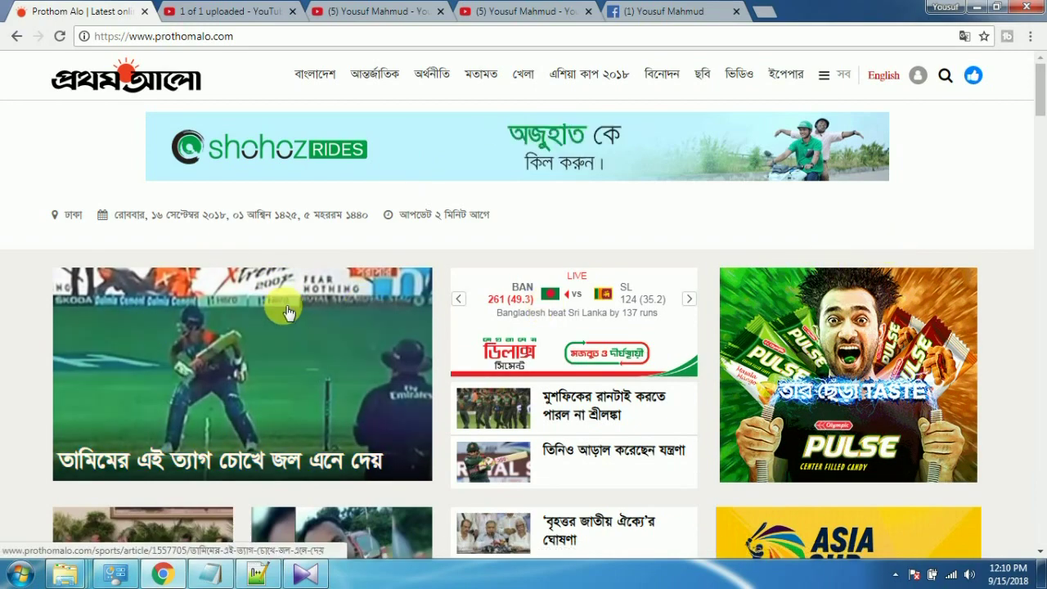
scroll(297, 311, down, 1)
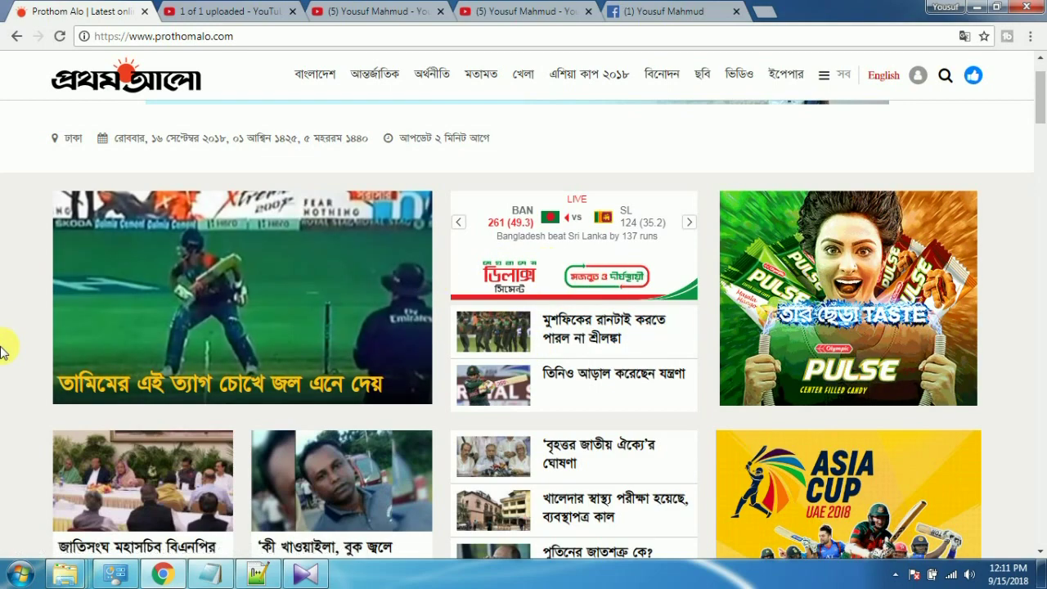
scroll(3, 352, down, 2)
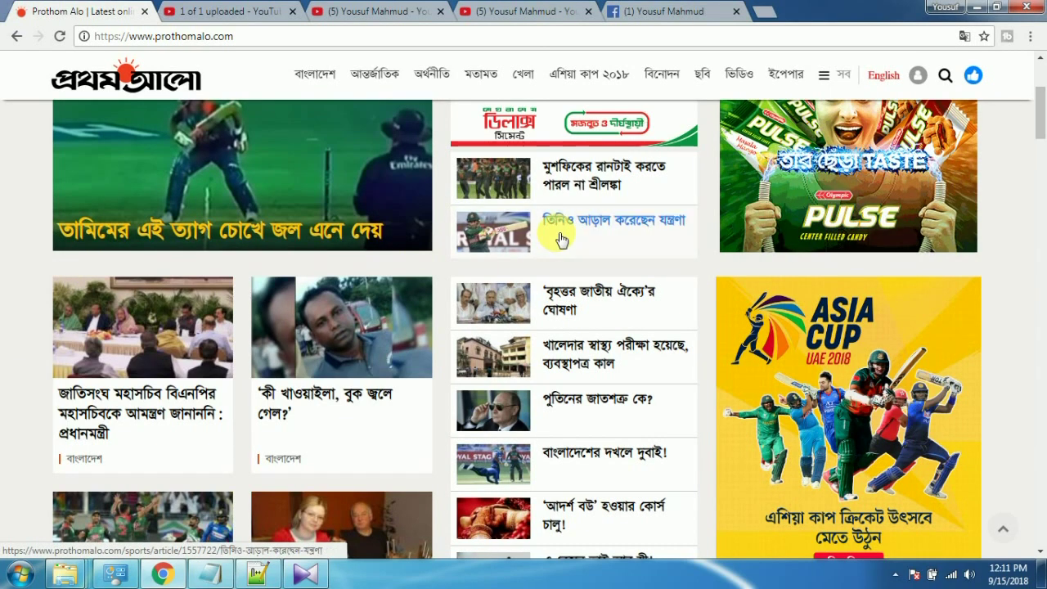
scroll(459, 385, down, 6)
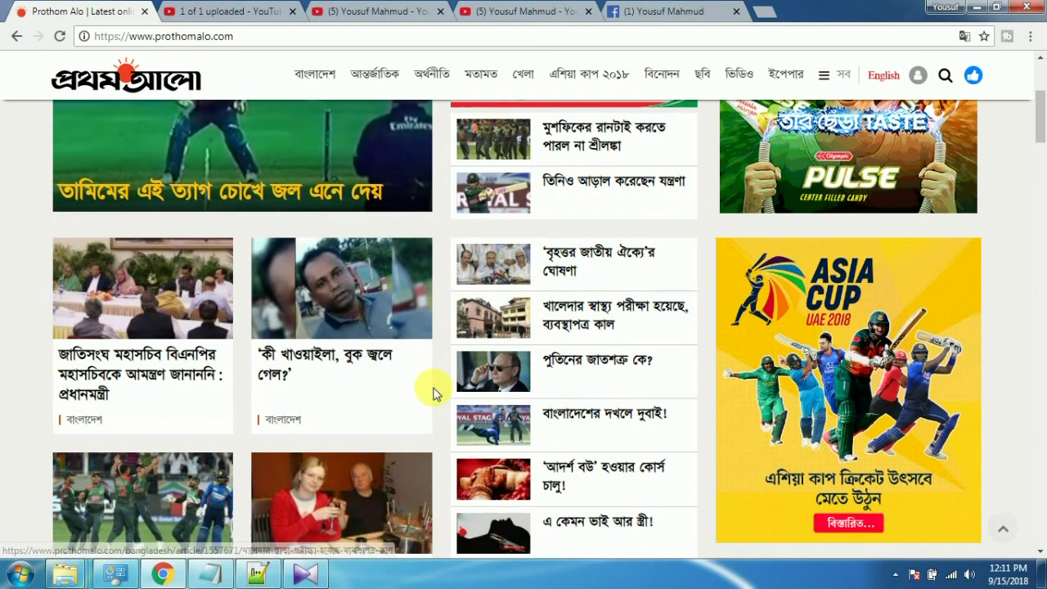
scroll(439, 398, down, 2)
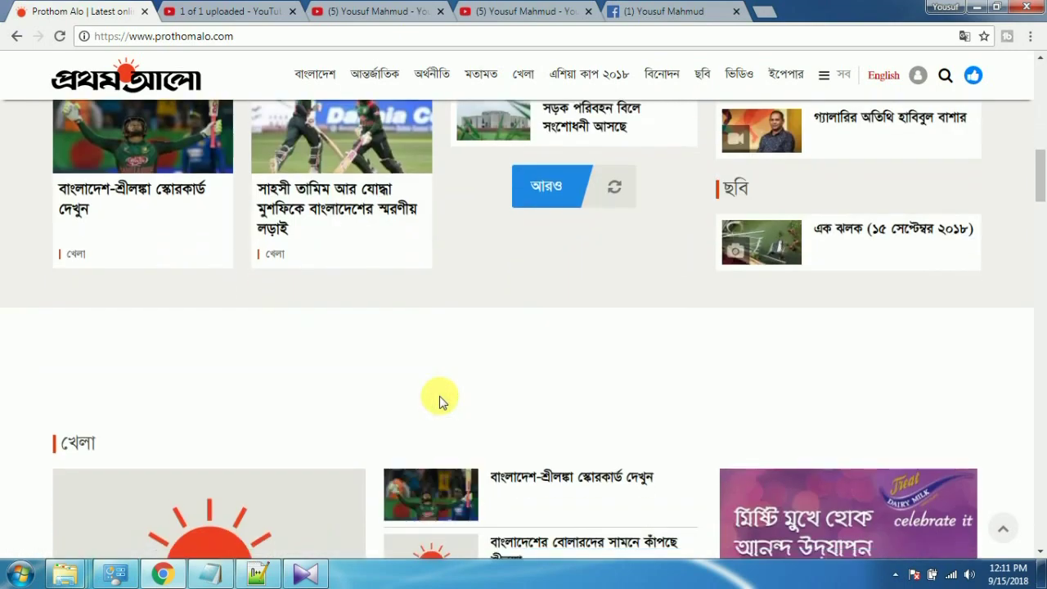
scroll(442, 403, down, 4)
scroll(443, 406, down, 1)
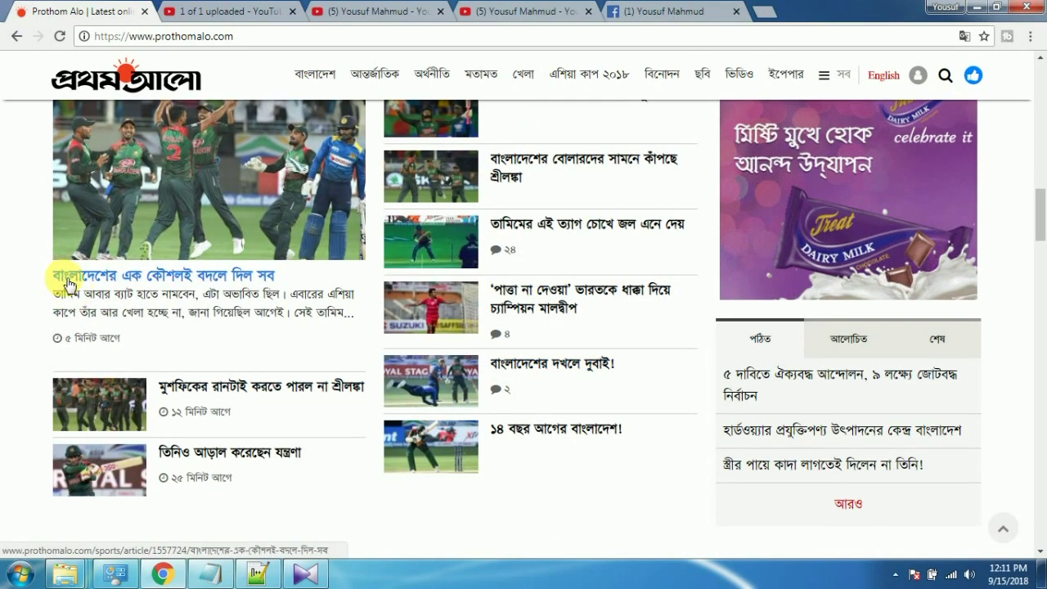
scroll(161, 244, up, 1)
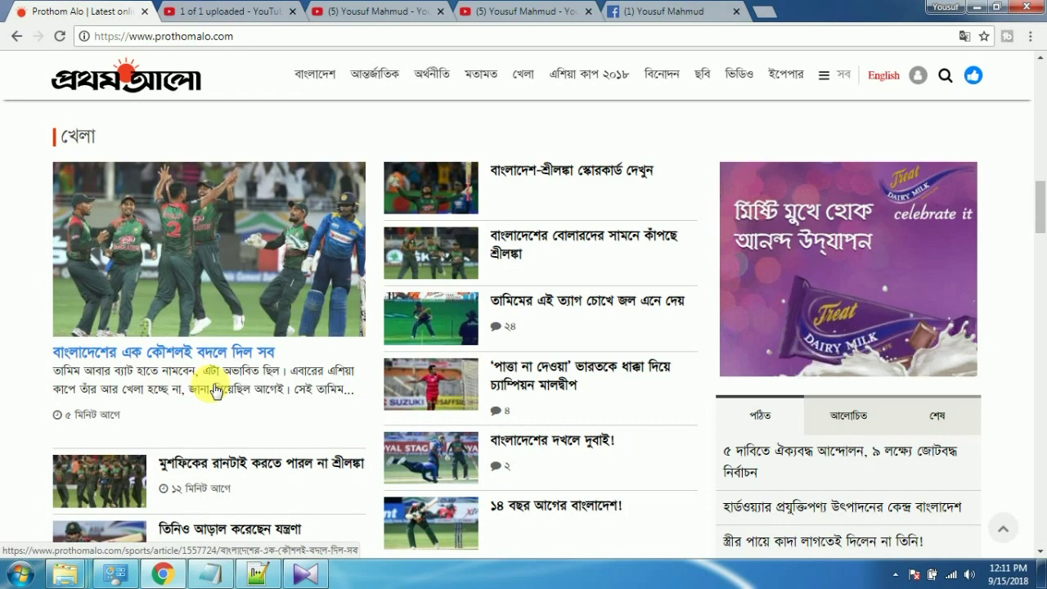
scroll(216, 388, up, 4)
scroll(216, 384, up, 8)
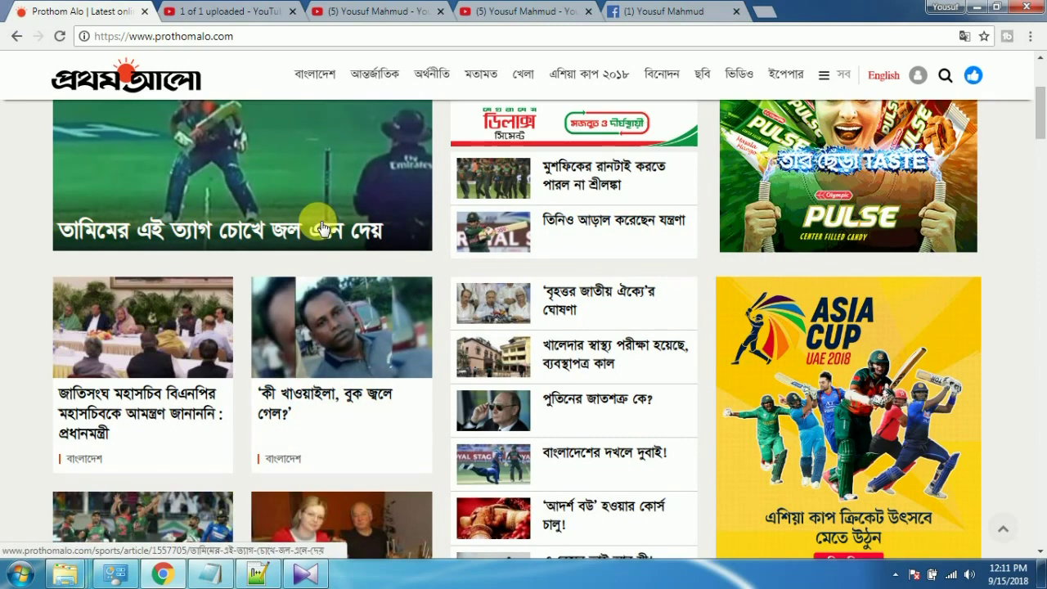
scroll(401, 262, up, 3)
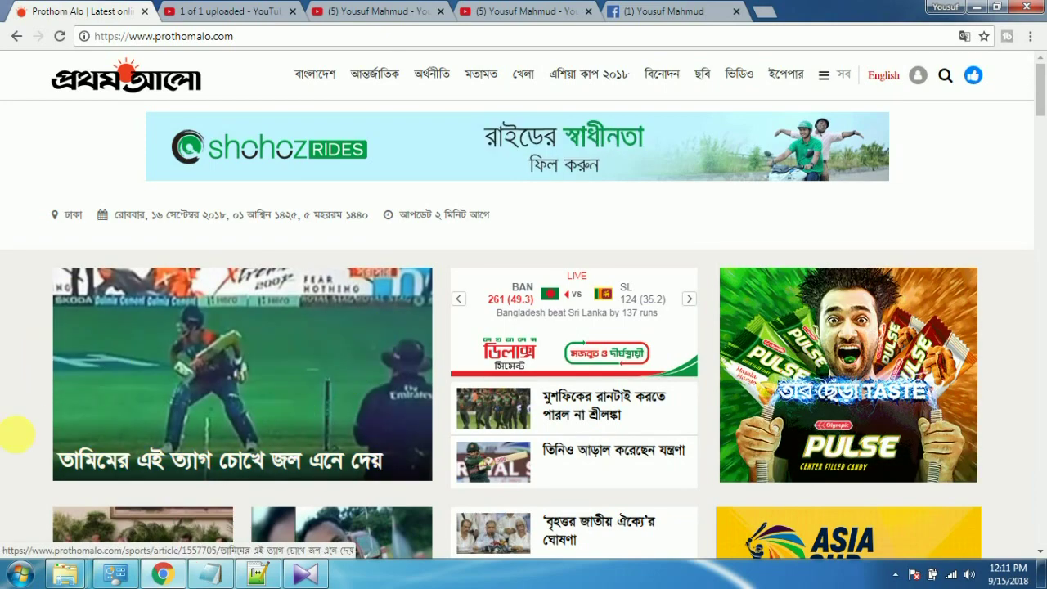
scroll(12, 428, down, 4)
scroll(5, 429, up, 3)
scroll(3, 429, up, 2)
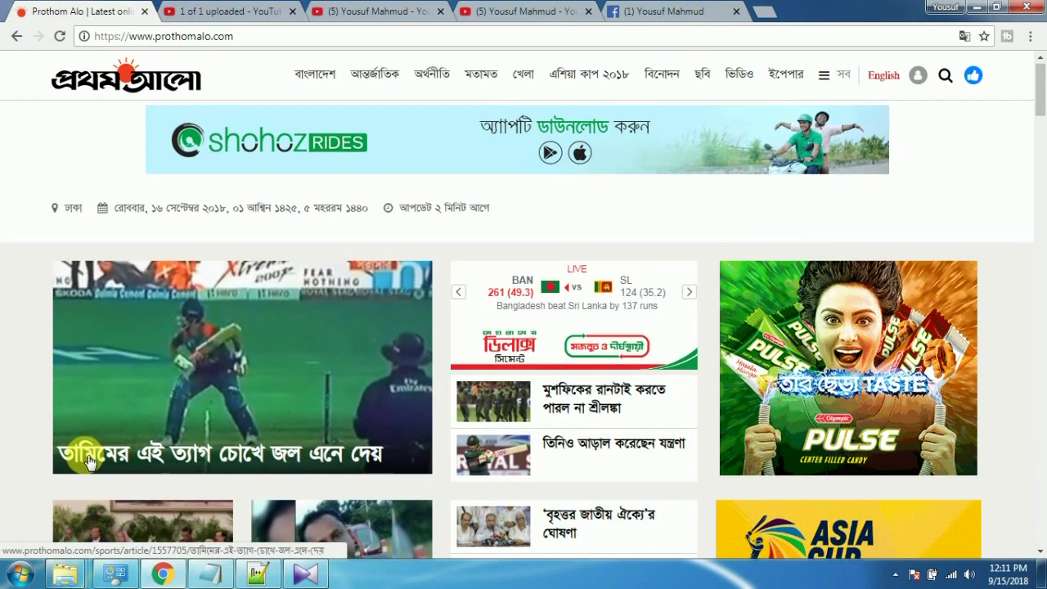
- Examine how the homepage arranges its article headings, text and images through the খেলা section, and minimize the browser window
scroll(2, 372, down, 2)
scroll(3, 360, down, 2)
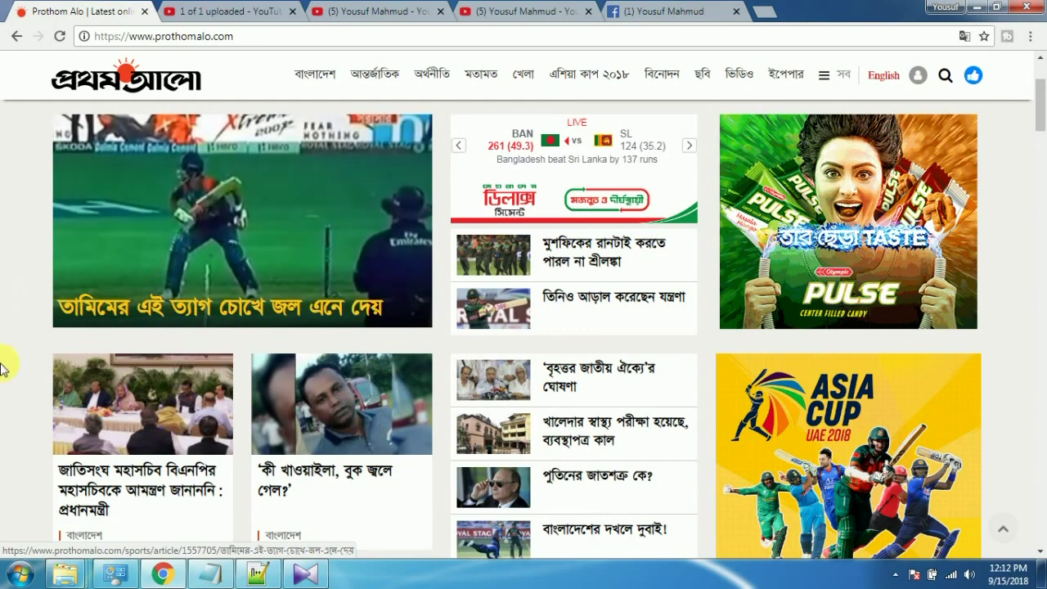
scroll(3, 372, down, 3)
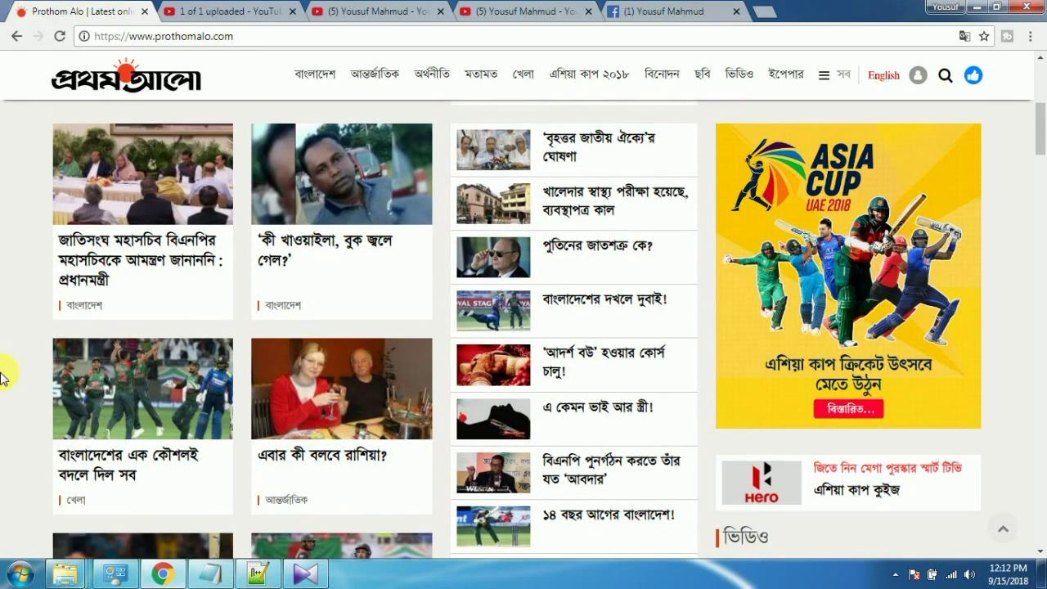
scroll(4, 378, down, 5)
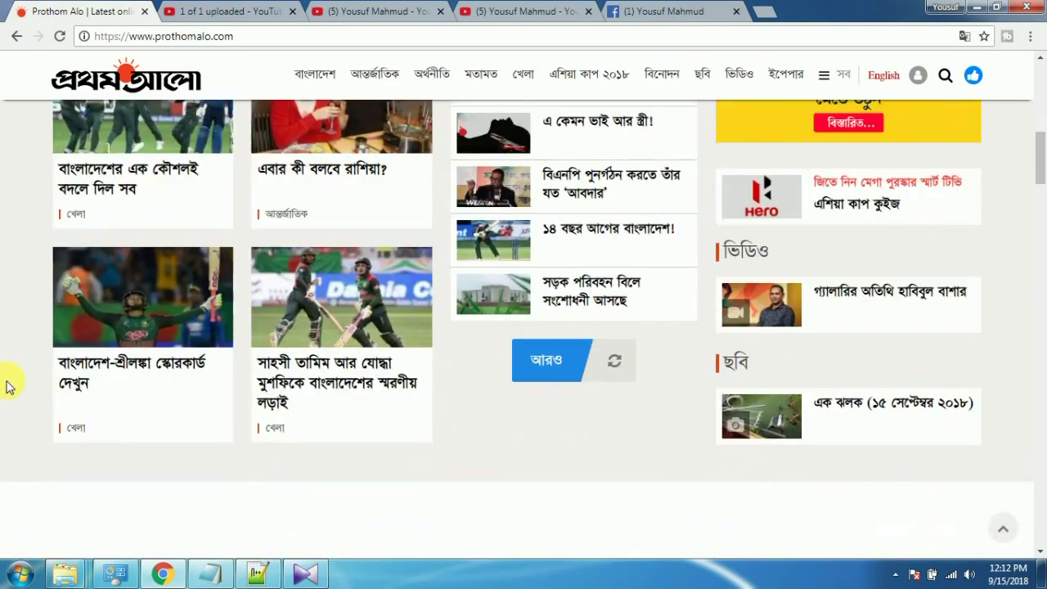
scroll(3, 380, down, 5)
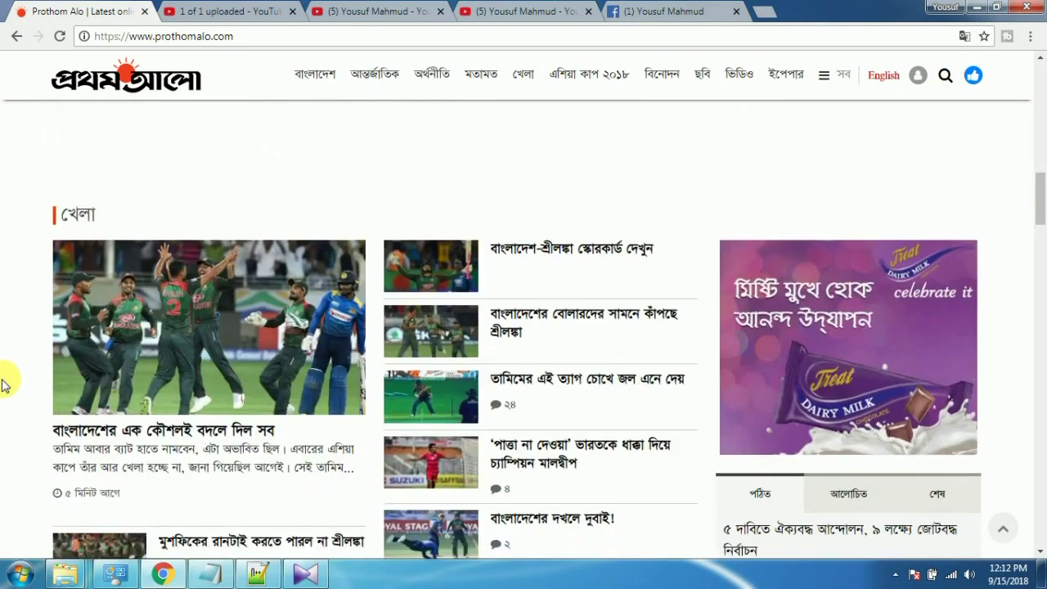
scroll(4, 360, up, 1)
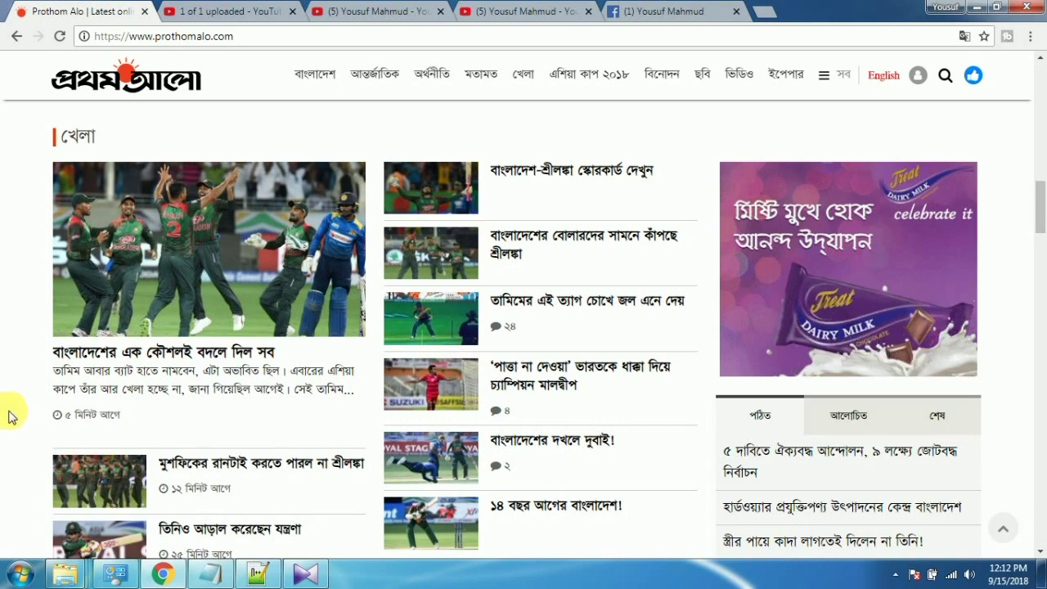
scroll(12, 418, down, 2)
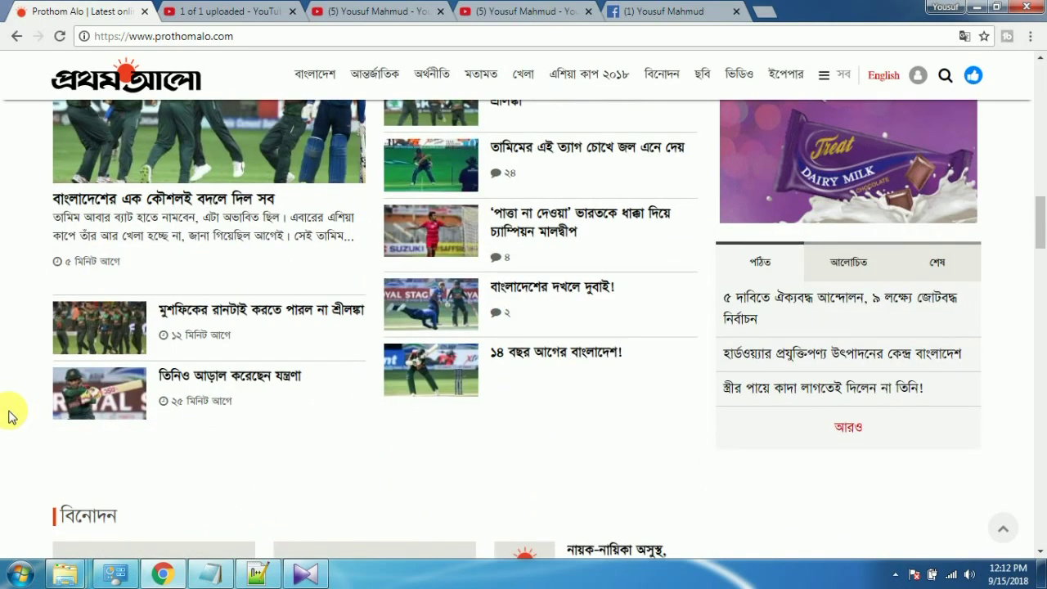
scroll(11, 417, up, 1)
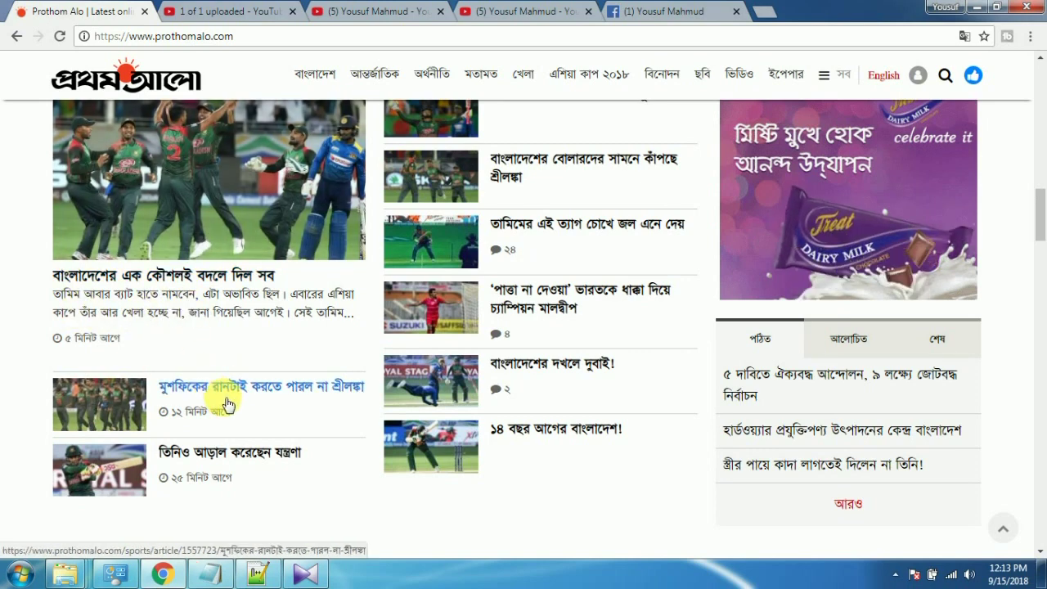
scroll(285, 351, up, 3)
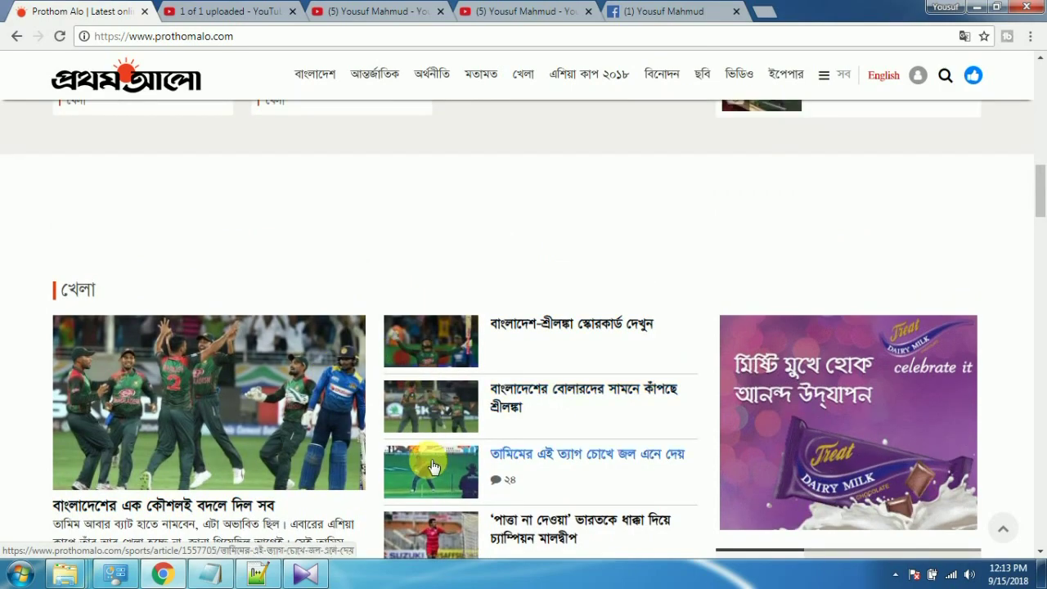
scroll(254, 373, up, 5)
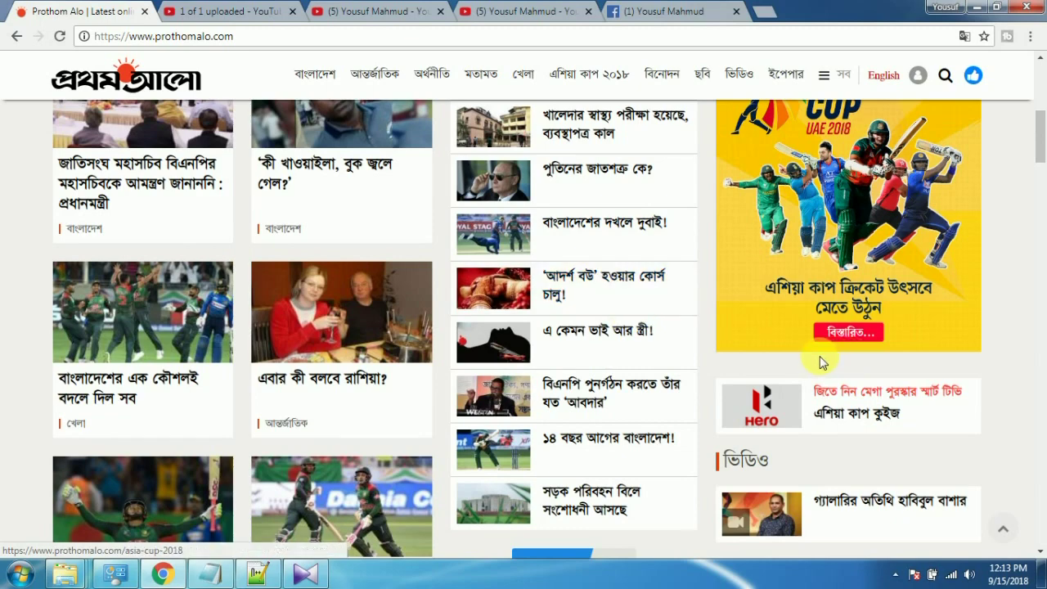
scroll(374, 338, up, 2)
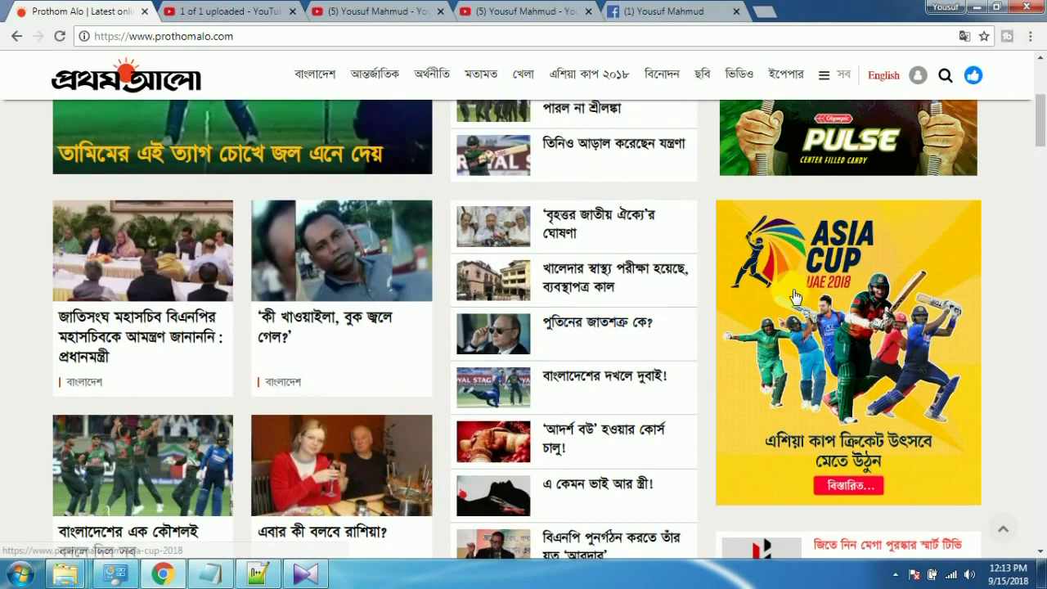
scroll(454, 342, up, 4)
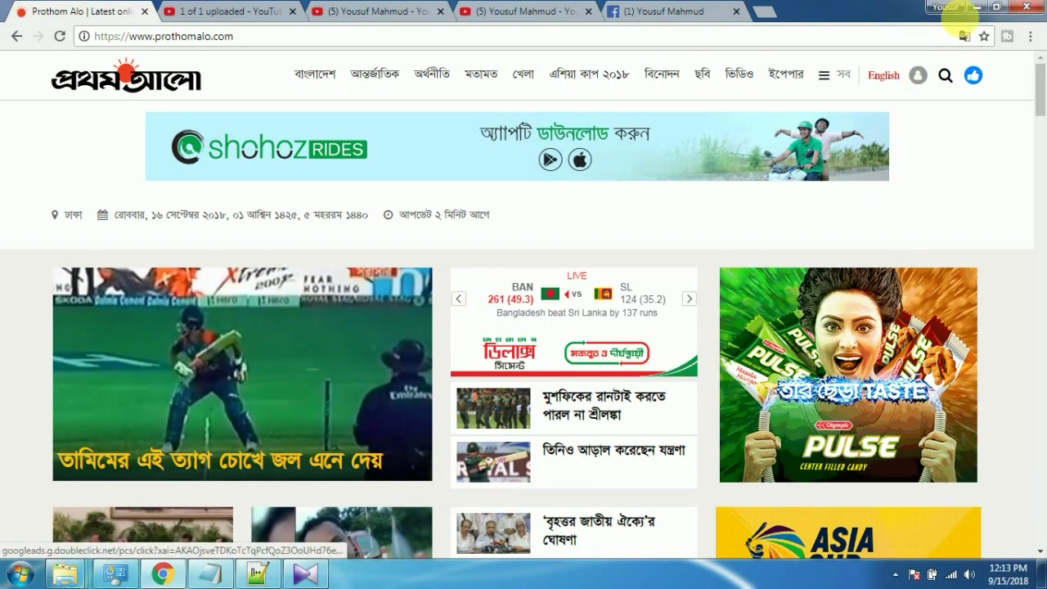
click(975, 11)
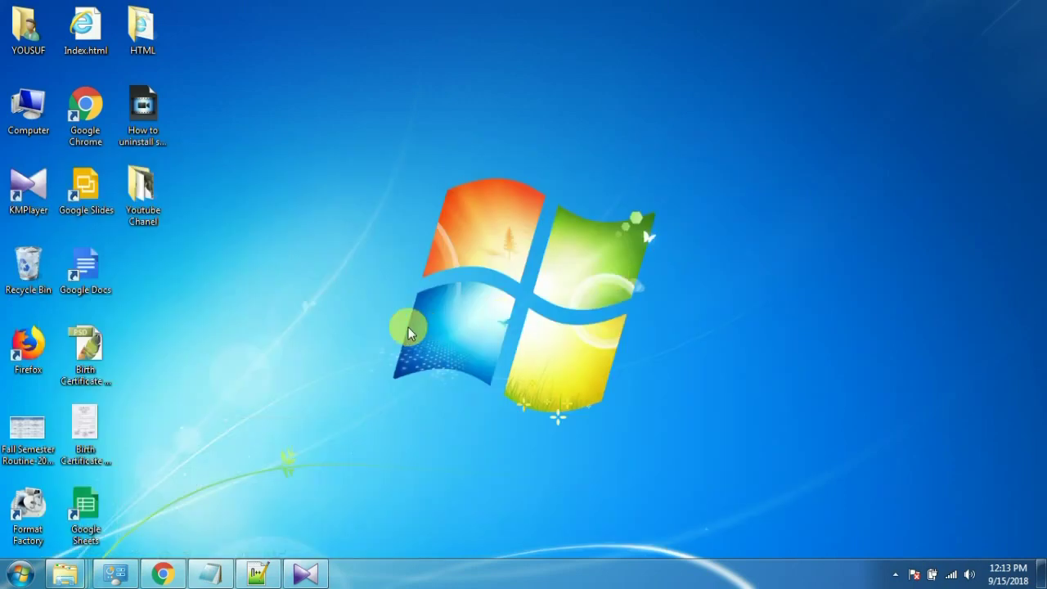
- Create a new text document on the desktop and name it Index, keeping the .txt extension
click(25, 278)
click(425, 185)
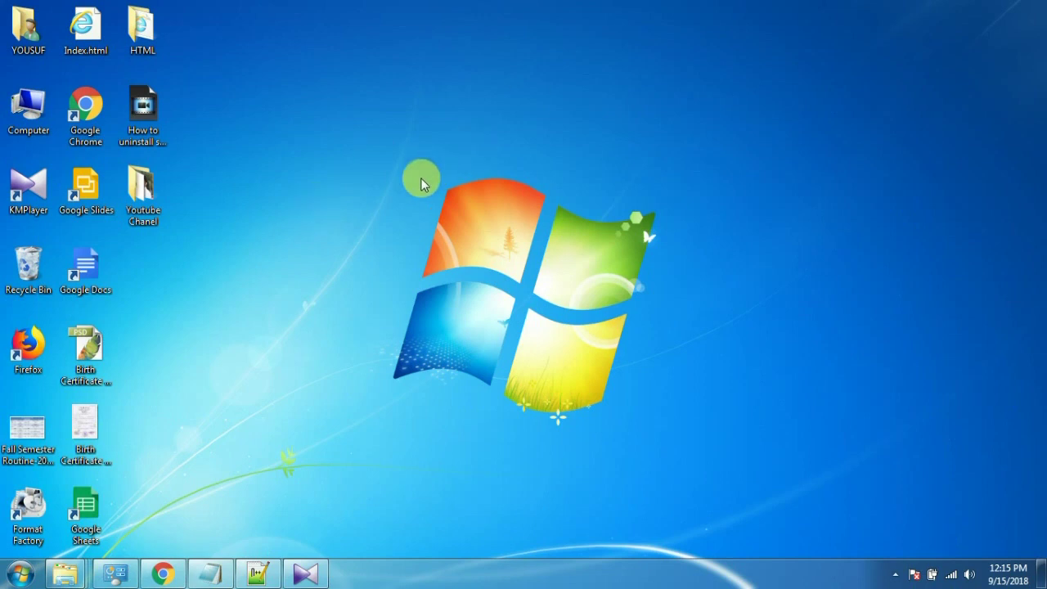
right_click(399, 108)
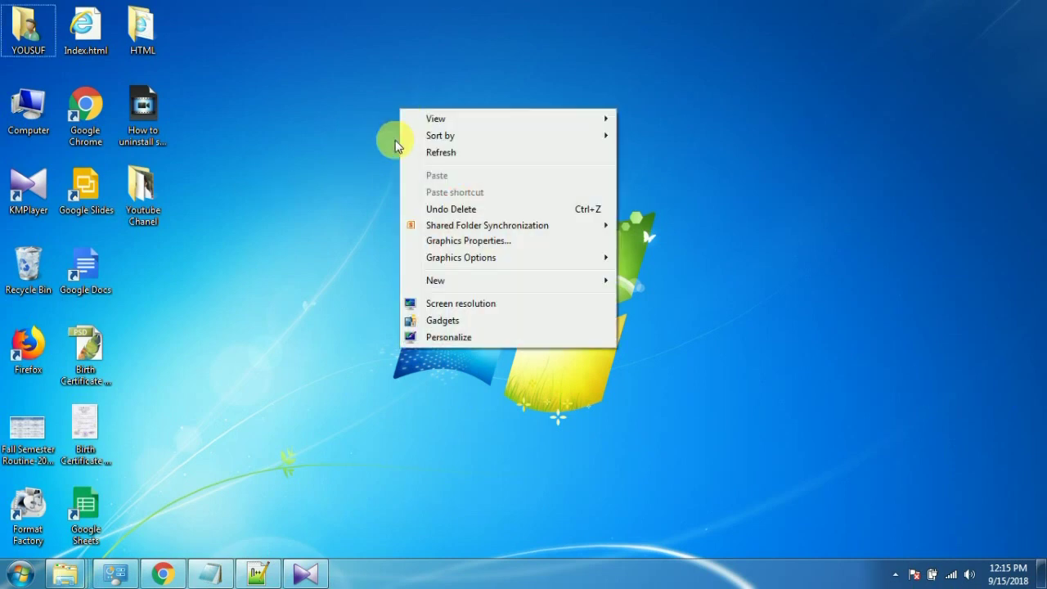
mouse_move(434, 295)
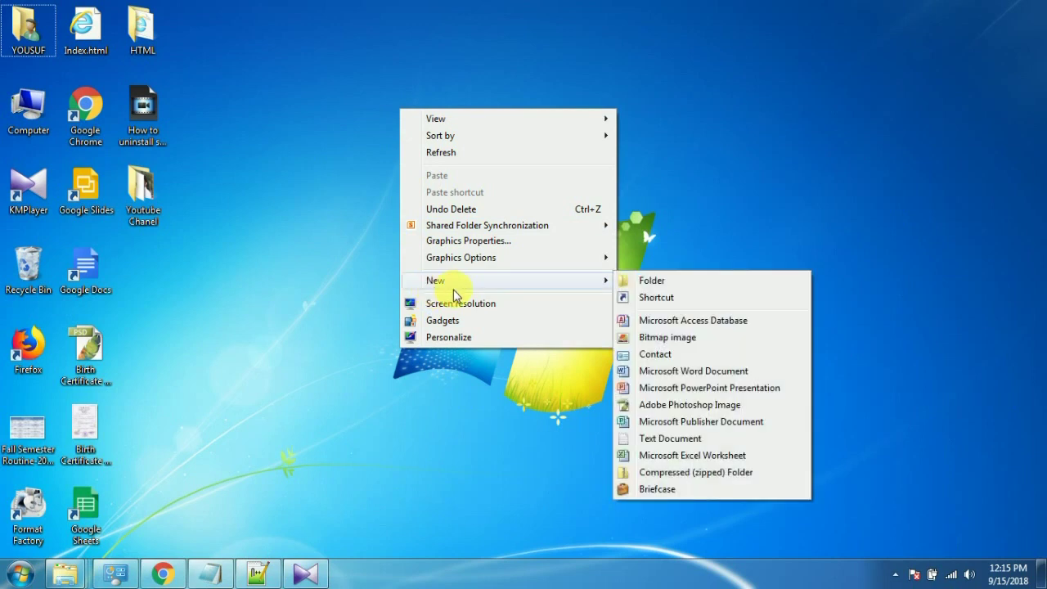
mouse_move(584, 293)
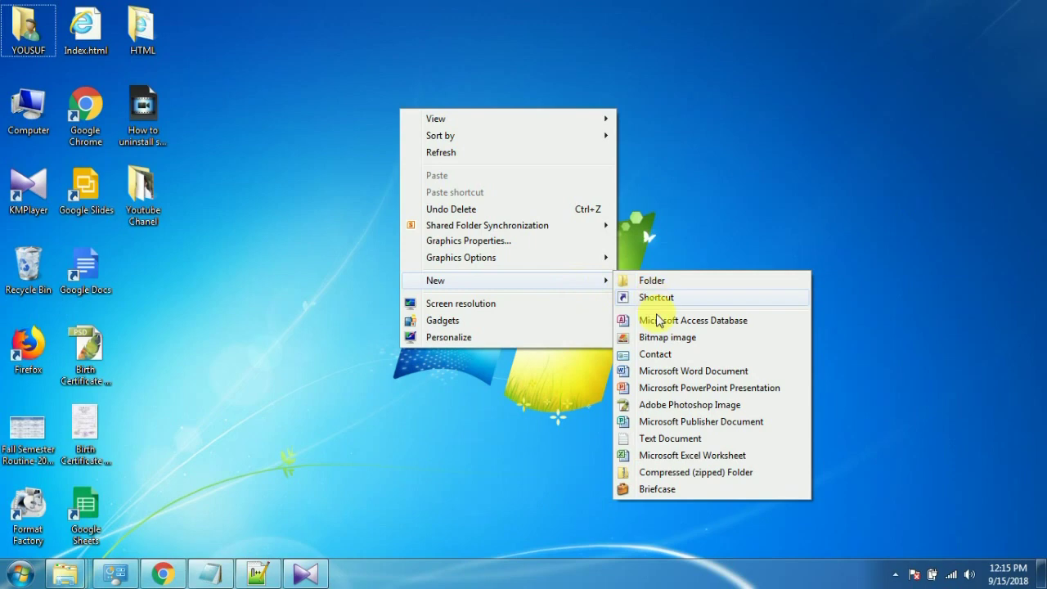
click(684, 441)
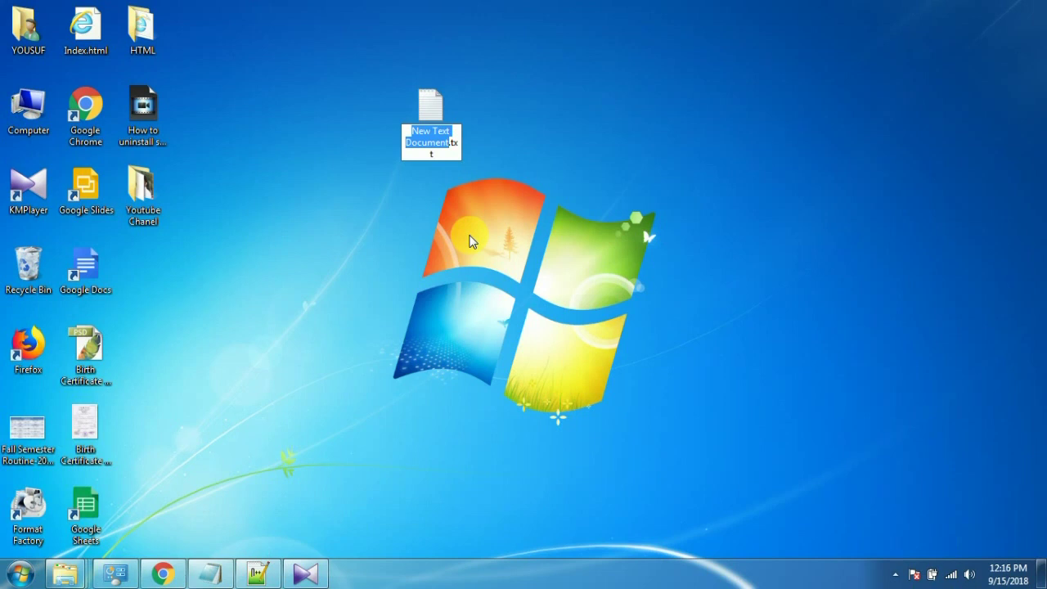
text(Index)
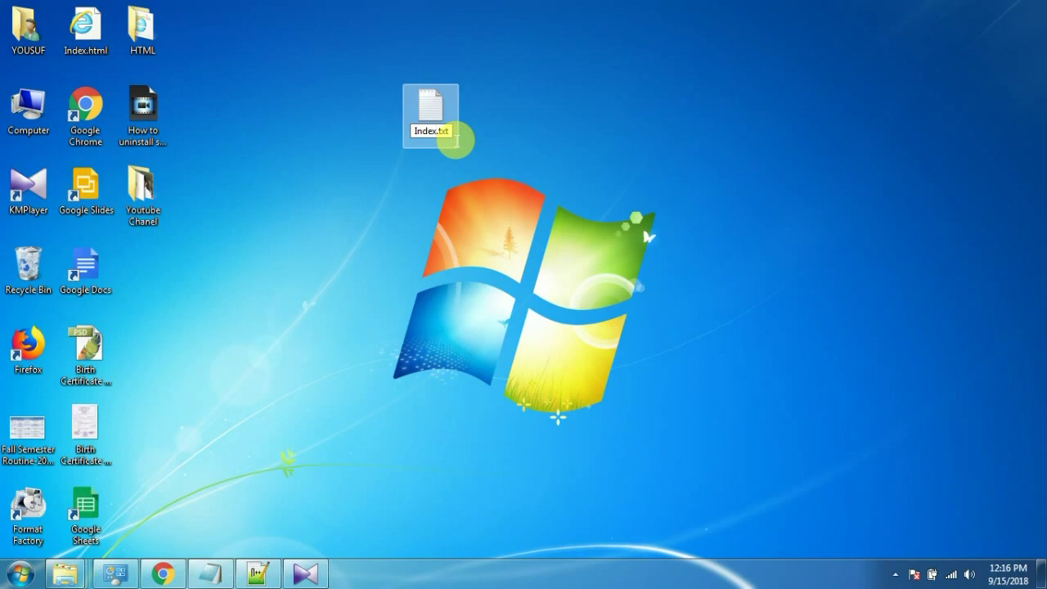
- Select the .txt extension in the Index file's name
key(shift+Right)
key(shift+Right)
key(shift+Right)
key(shift+Right)
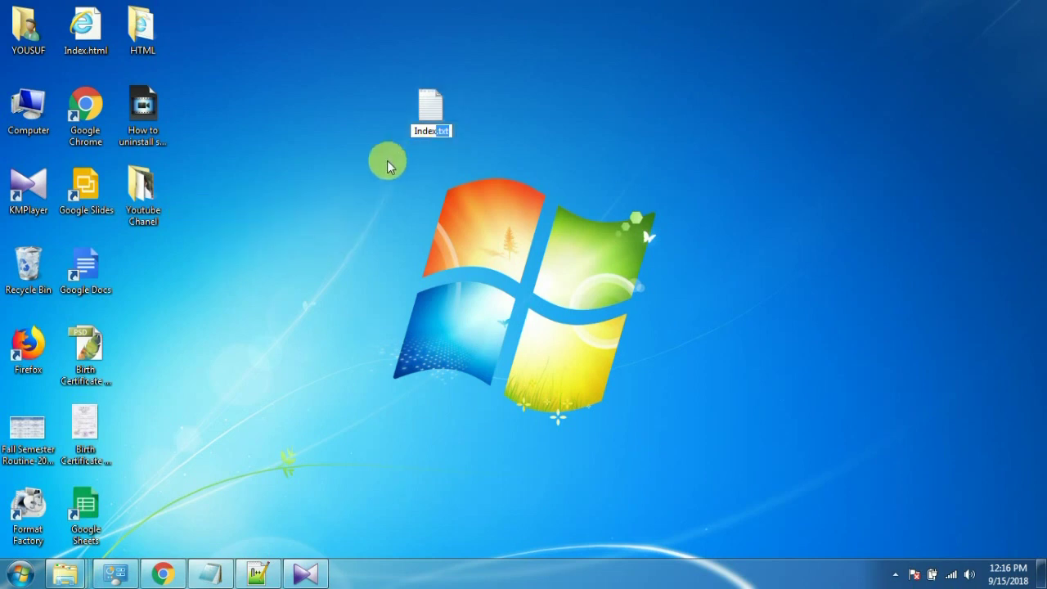
- Open the CHECK OUT folder on Local Disk (D:) and look at the extensions of its audio, image and video files
double_click(31, 113)
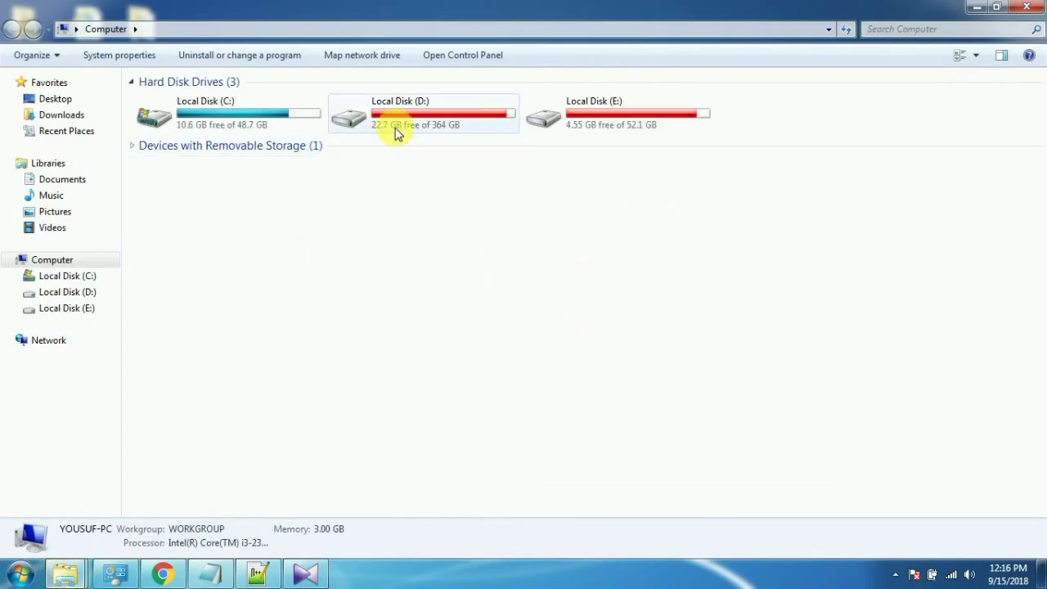
double_click(394, 129)
double_click(181, 99)
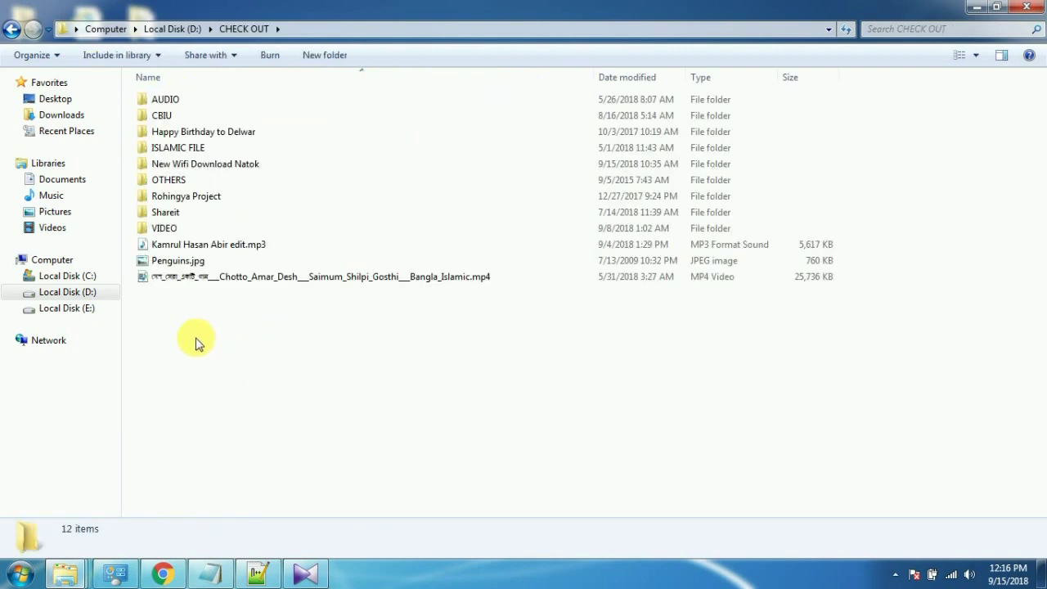
drag(183, 311, 226, 247)
click(229, 342)
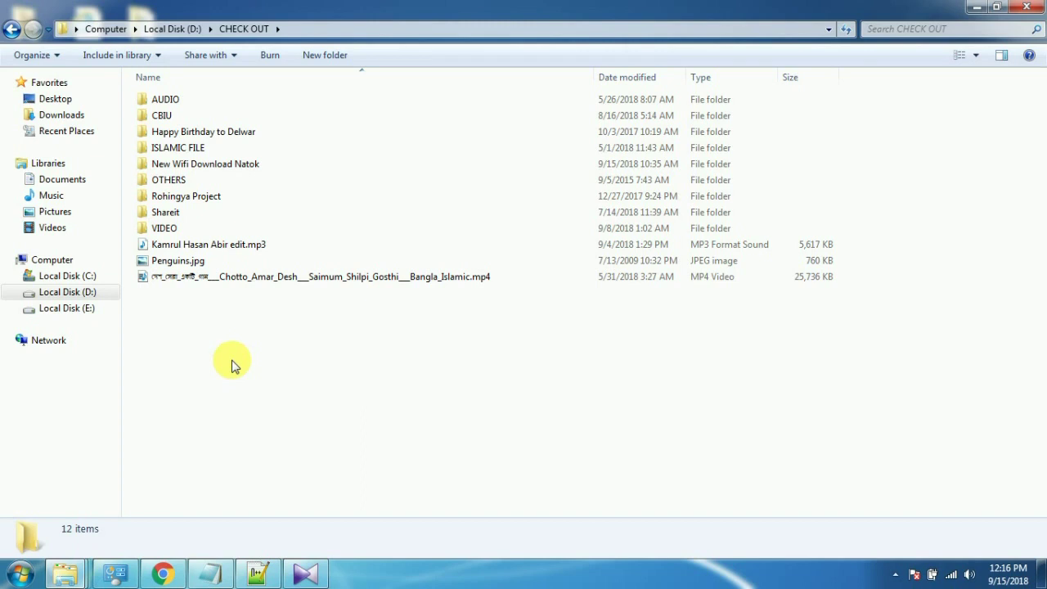
- Turn on Magnifier over the file list and reduce its zoom to 100%
key(super+plus)
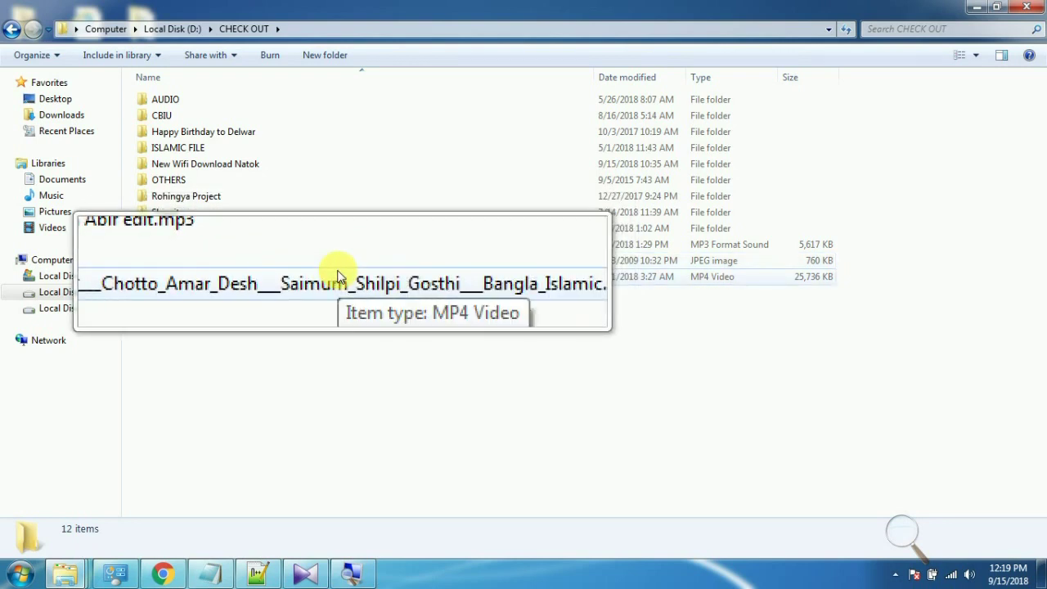
click(908, 546)
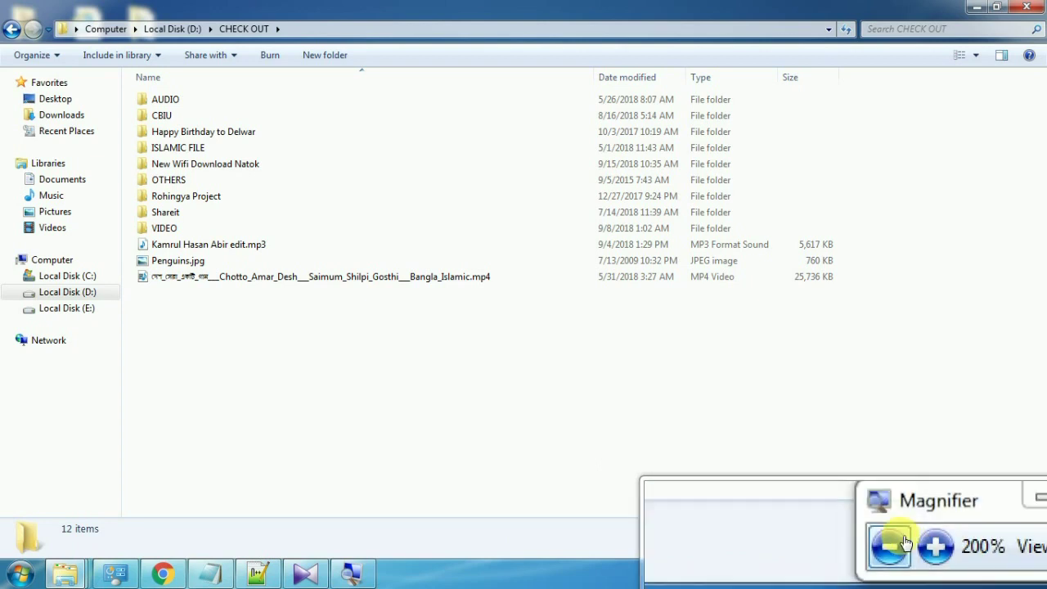
click(906, 544)
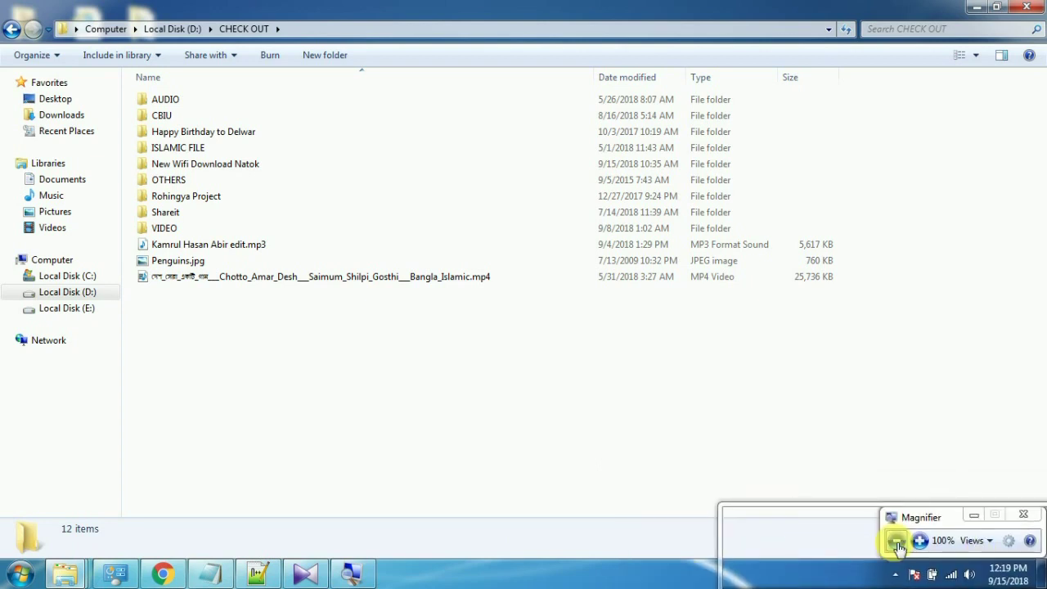
- Close Magnifier and apply the folder view options with "Hide extensions for known file types" turned off
click(1022, 514)
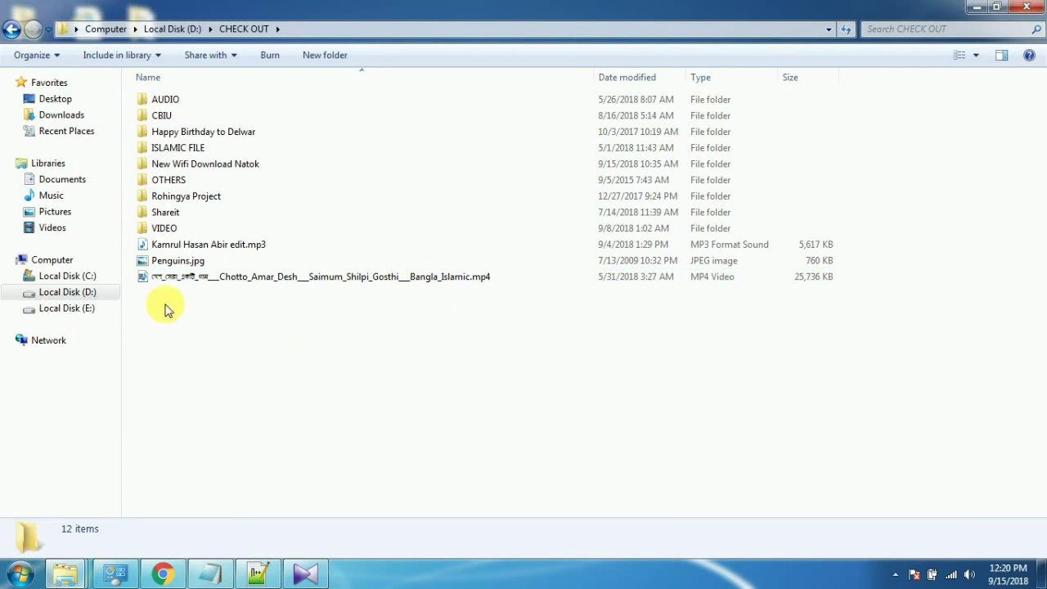
click(56, 65)
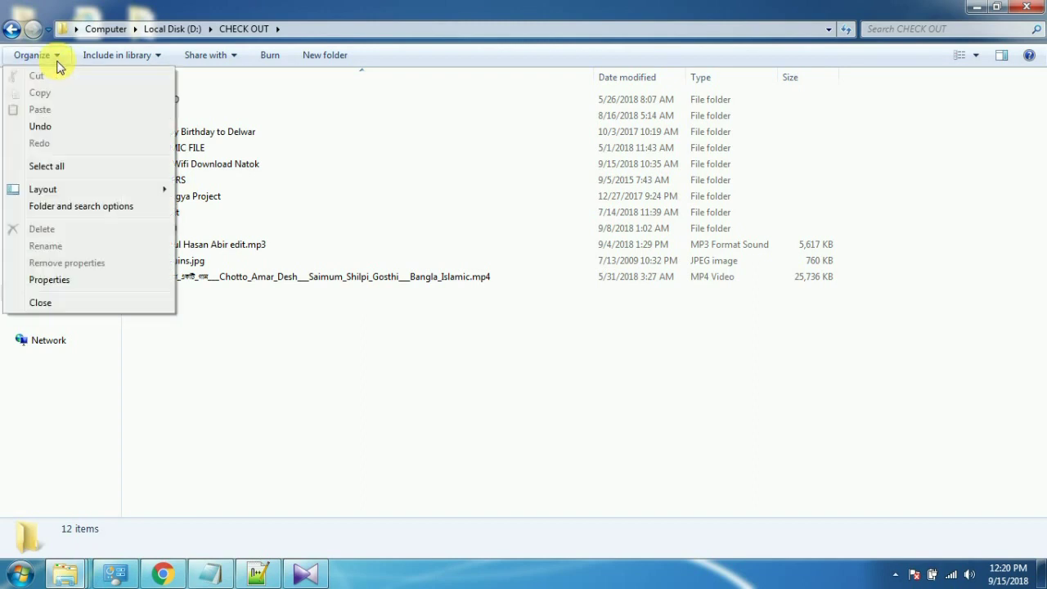
click(69, 212)
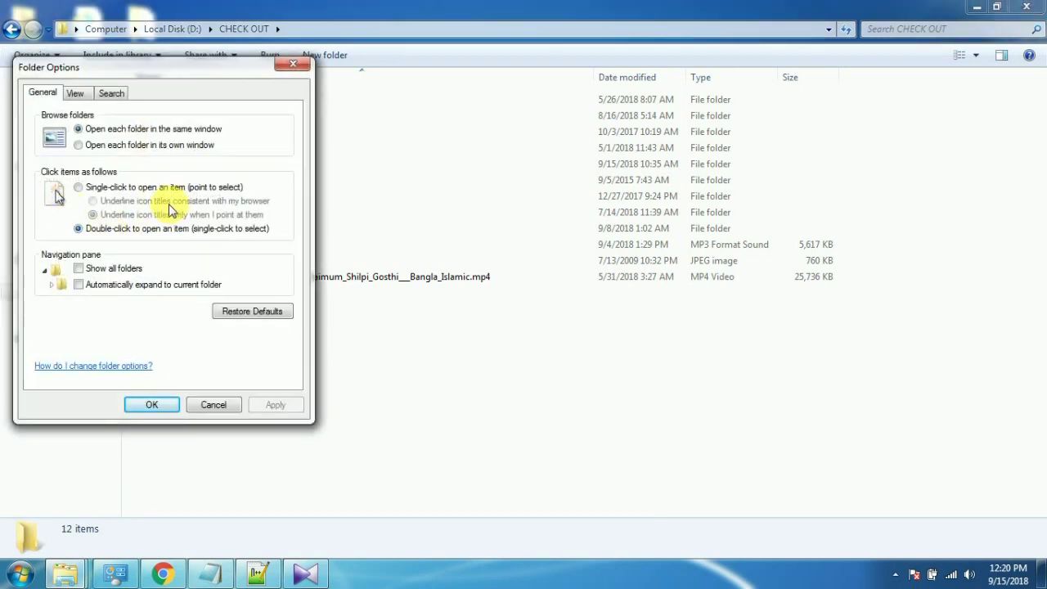
click(76, 95)
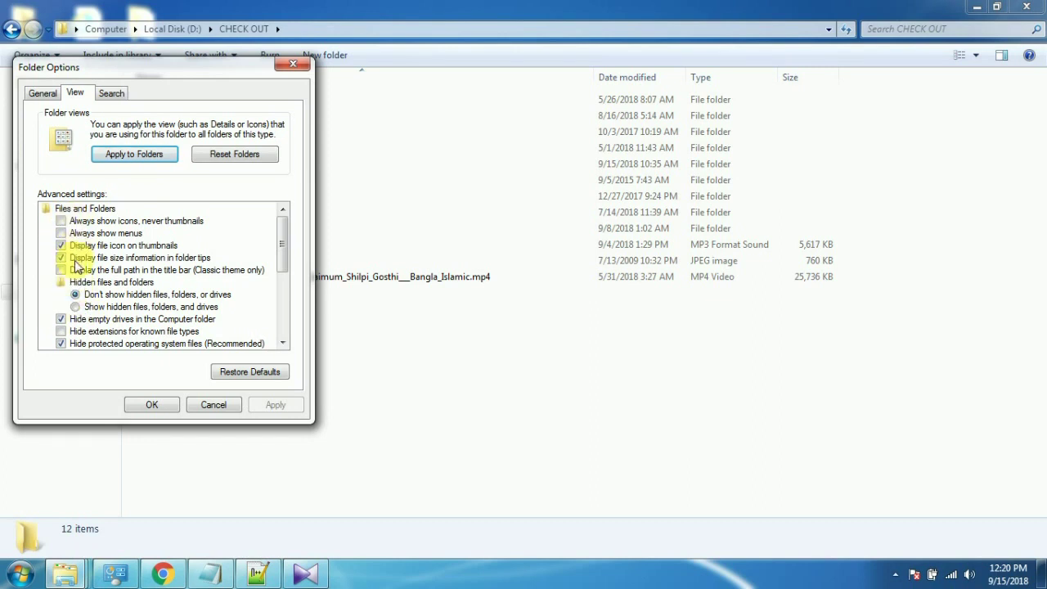
click(82, 331)
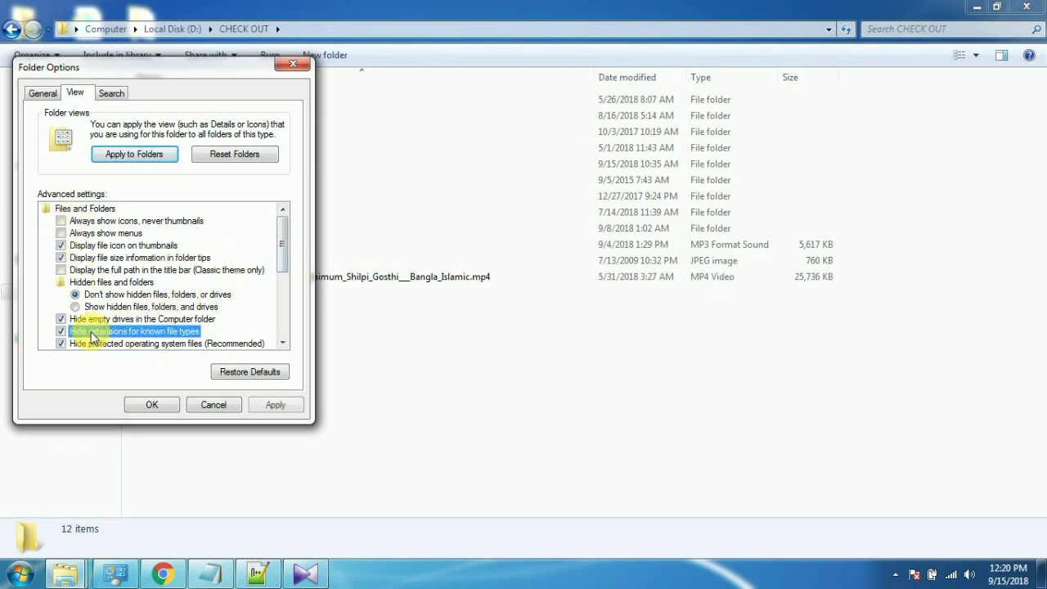
scroll(98, 335, down, 1)
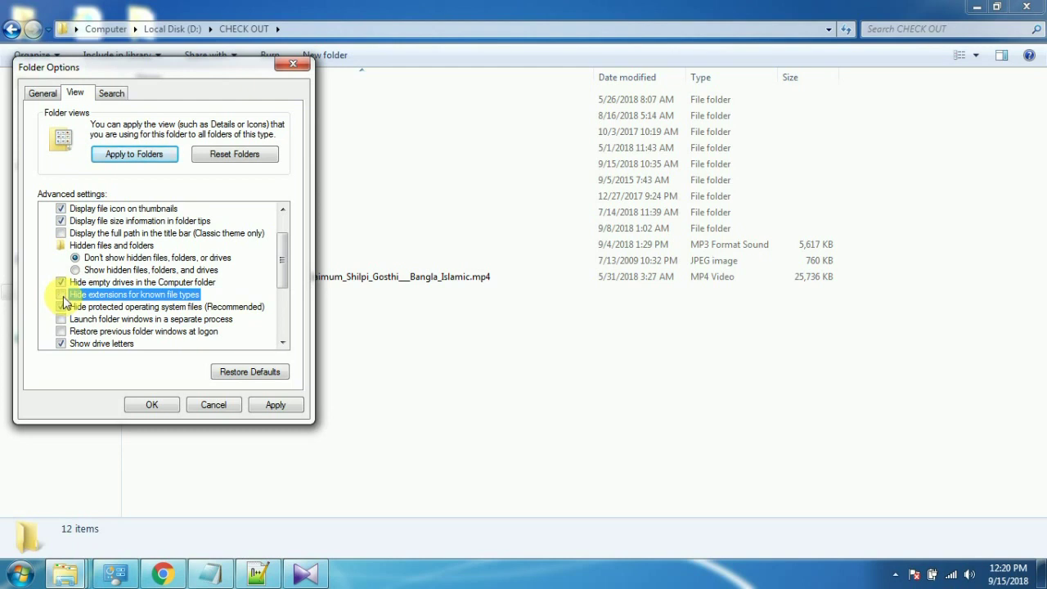
click(276, 404)
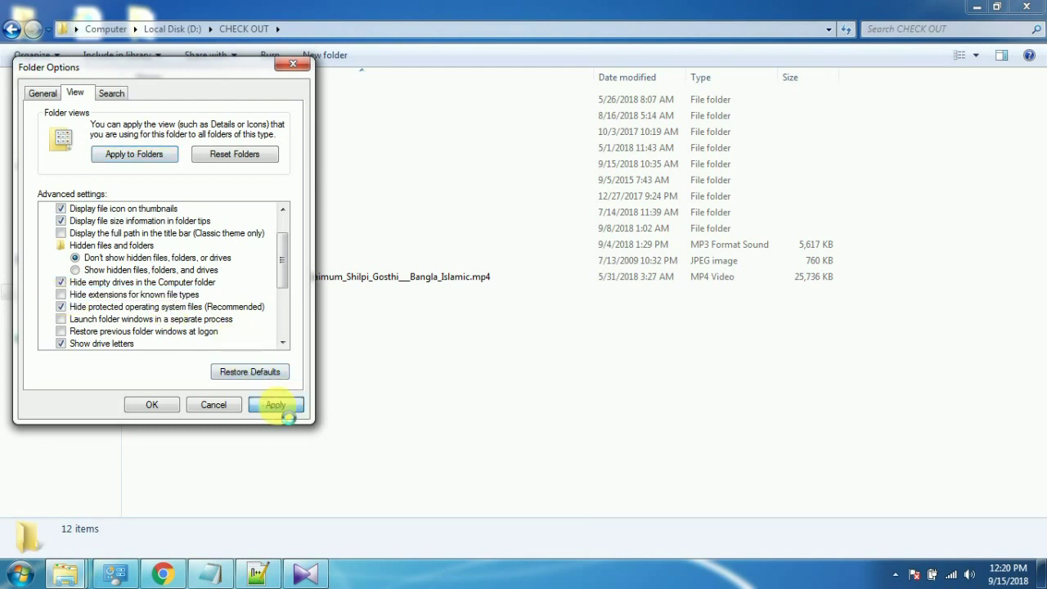
click(154, 406)
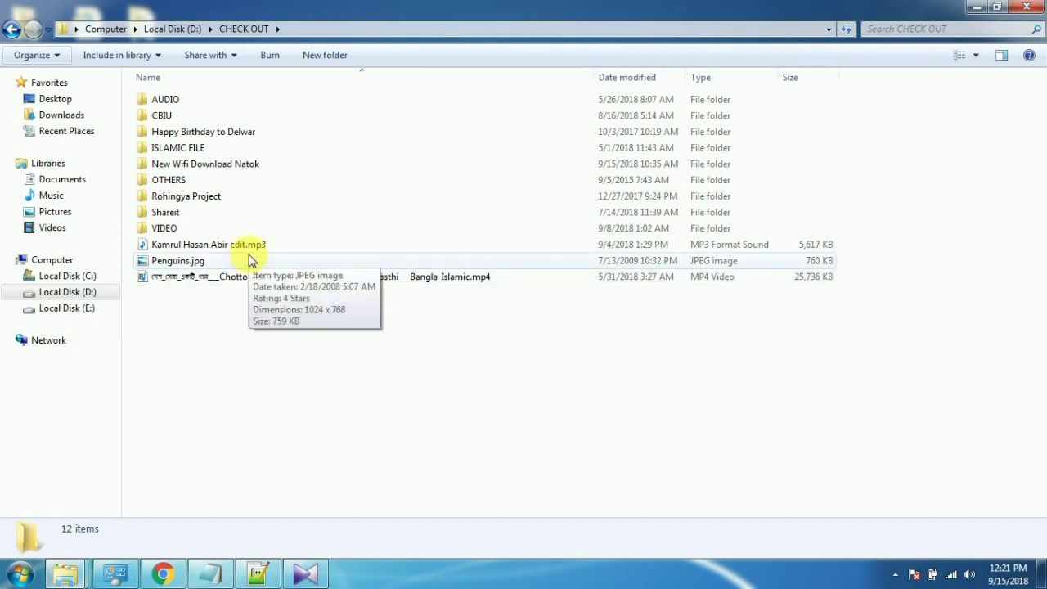
- Minimize the CHECK OUT folder window and move Index.txt to an empty area of the desktop above the Windows logo
click(974, 10)
key(c)
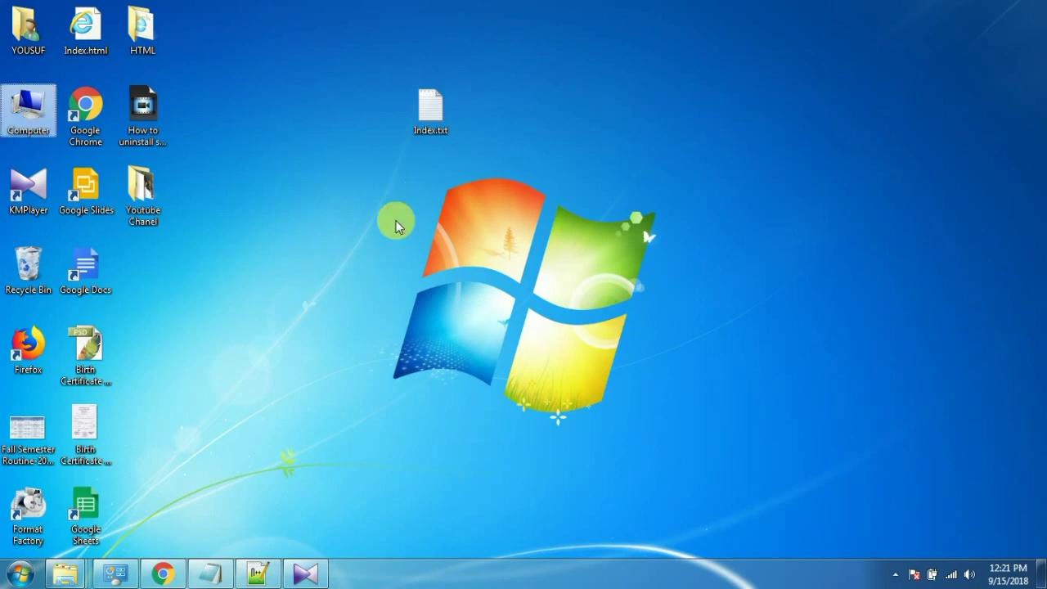
drag(442, 112, 313, 193)
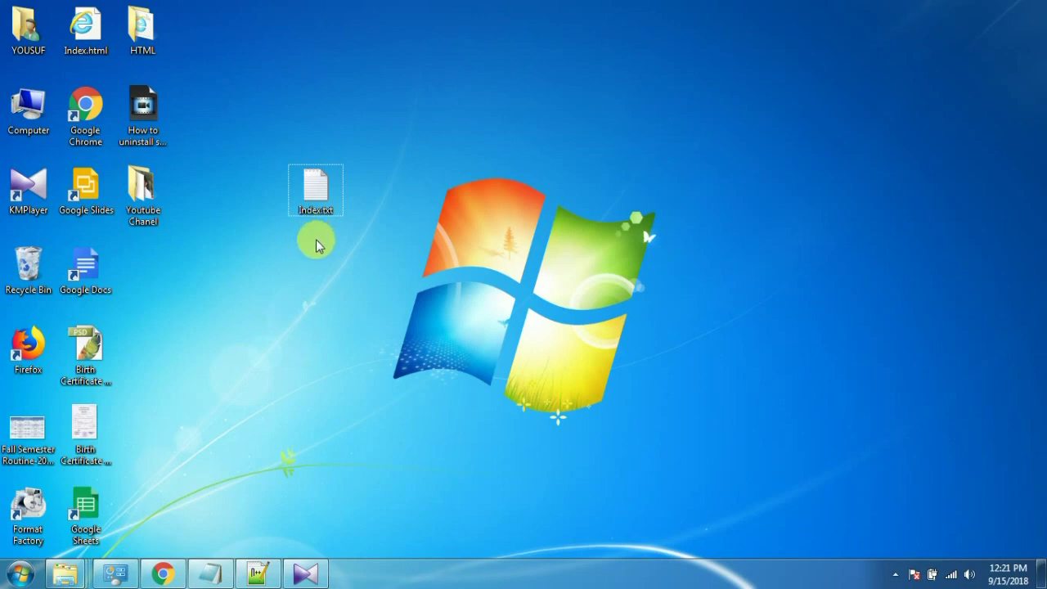
drag(317, 194, 536, 133)
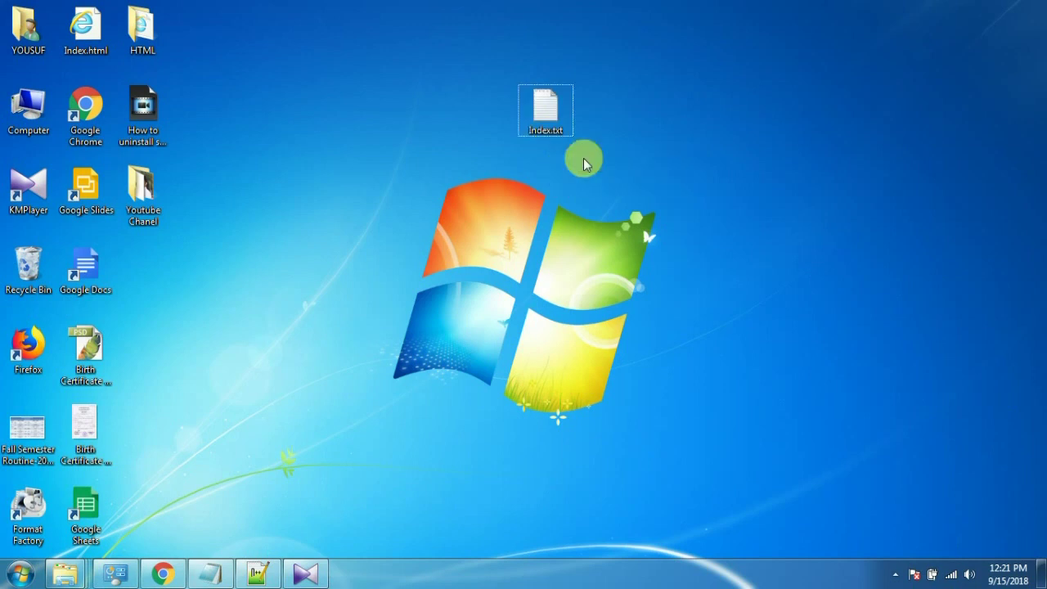
click(559, 148)
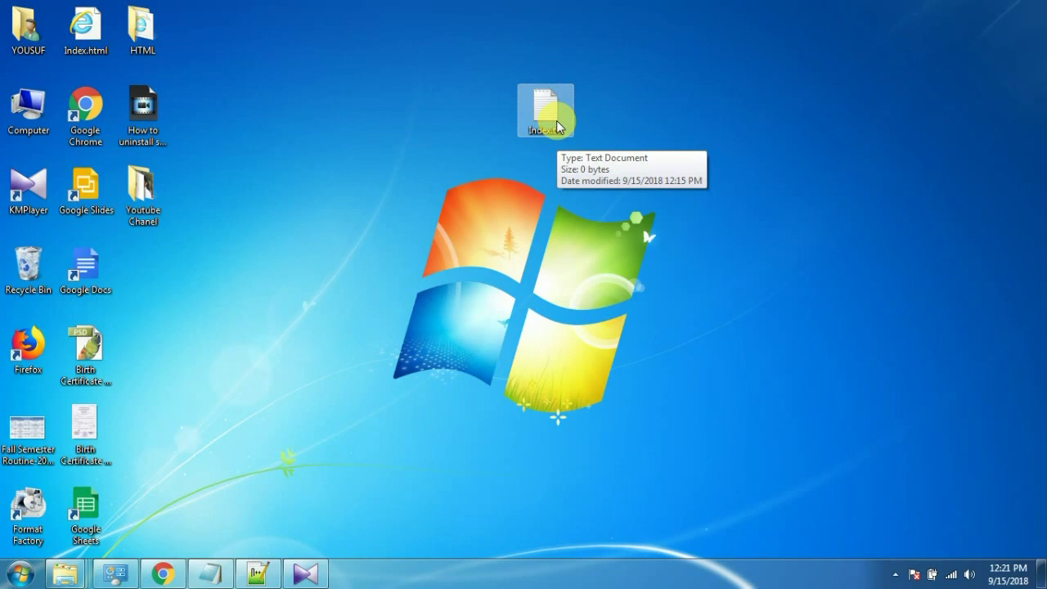
click(550, 138)
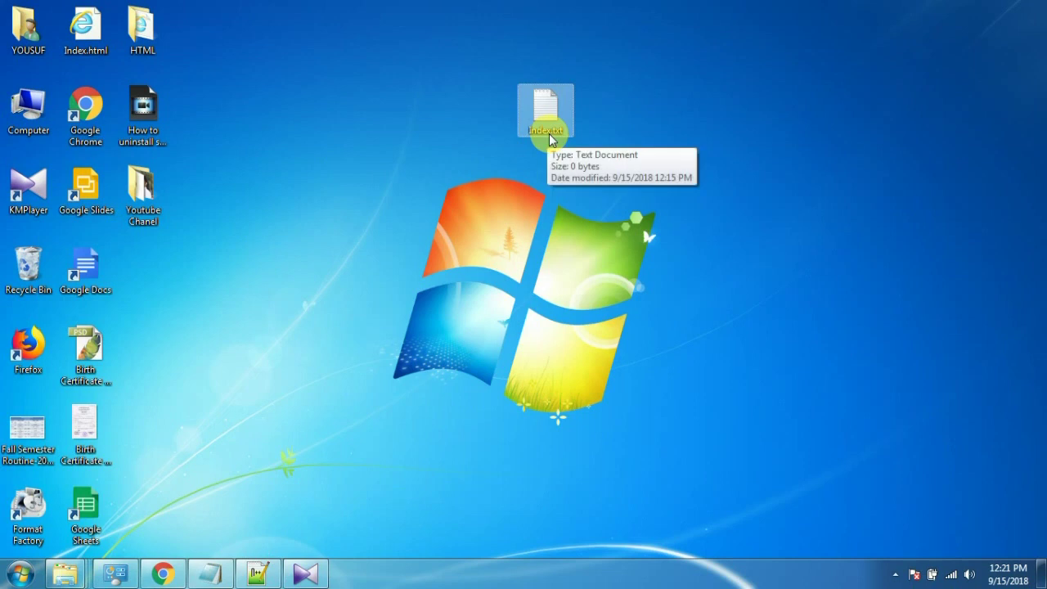
click(553, 140)
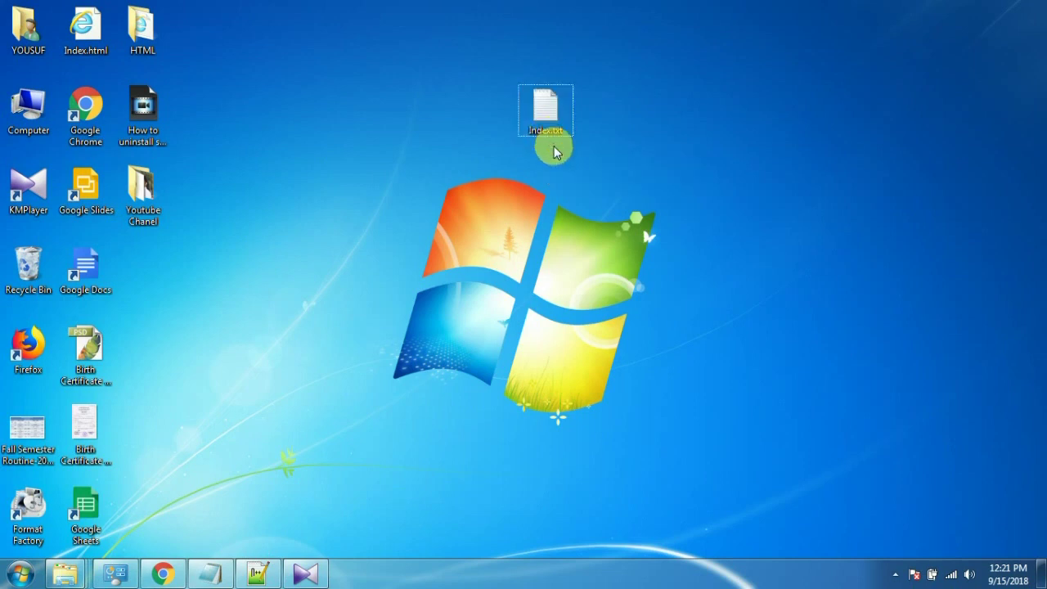
drag(472, 82, 634, 144)
click(464, 47)
drag(537, 106, 637, 174)
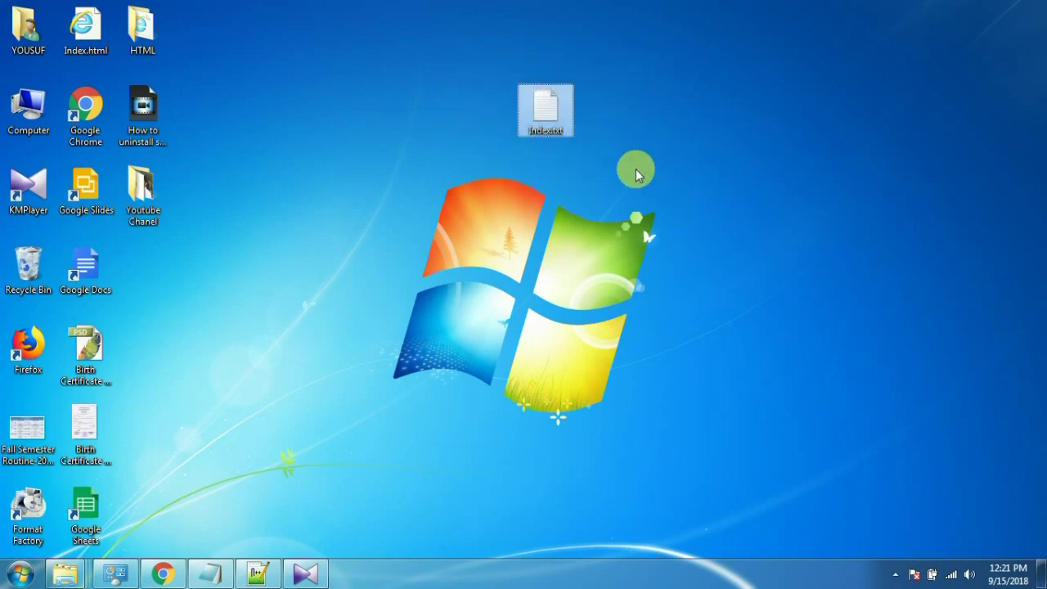
drag(444, 42, 648, 196)
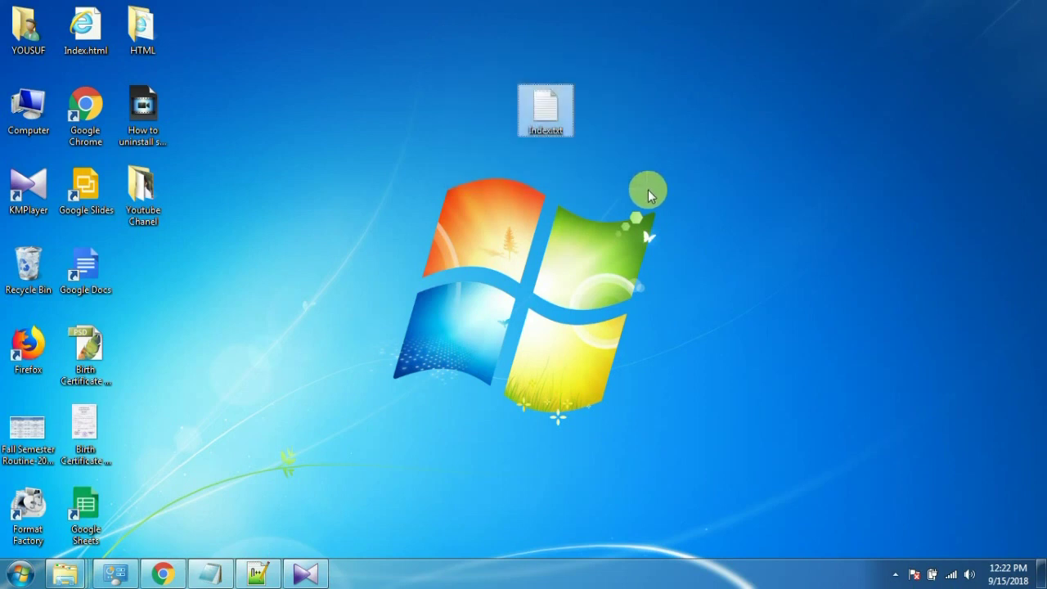
click(565, 153)
drag(449, 39, 639, 186)
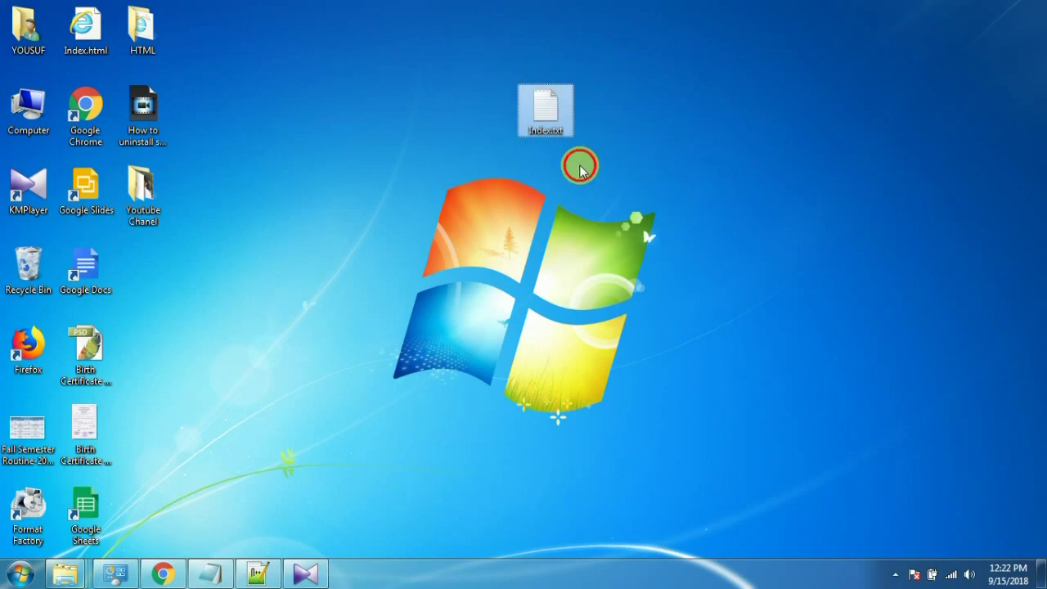
mouse_move(457, 40)
mouse_down()
mouse_move(513, 103)
mouse_move(641, 192)
mouse_up()
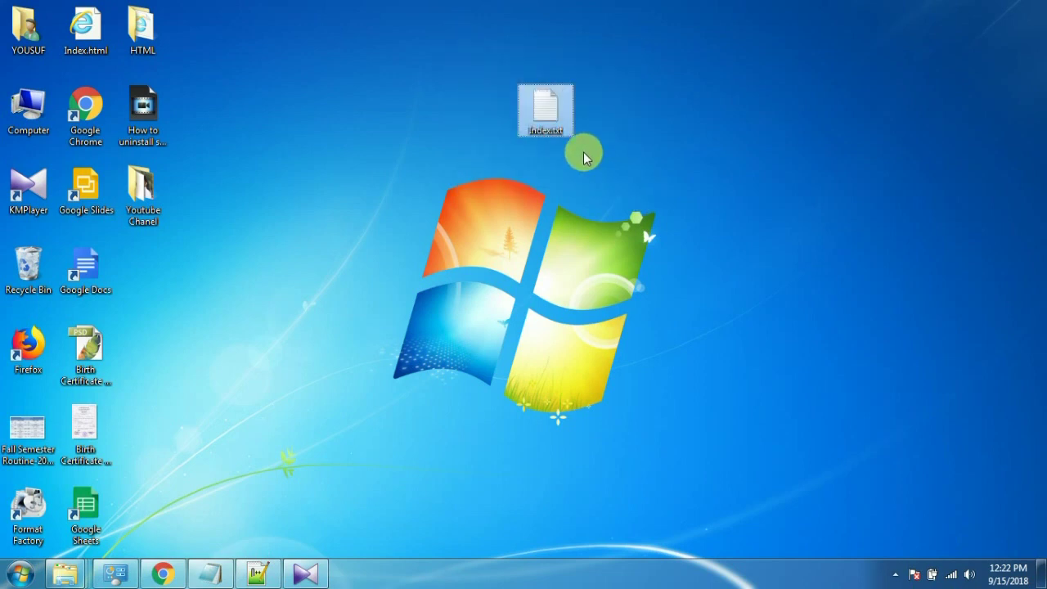
drag(459, 48, 640, 182)
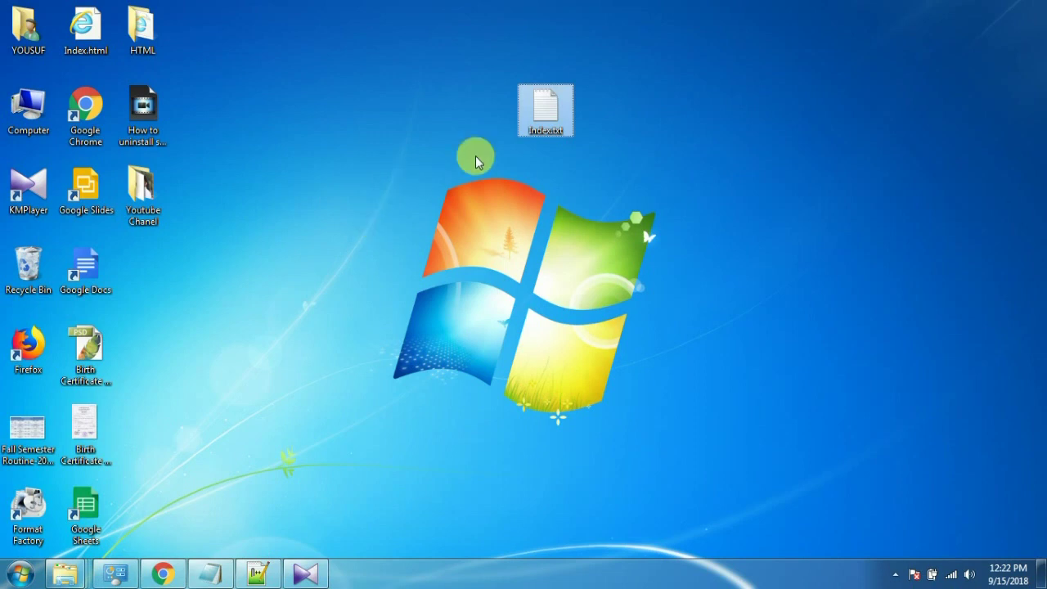
drag(456, 53, 644, 182)
drag(469, 65, 630, 187)
click(554, 136)
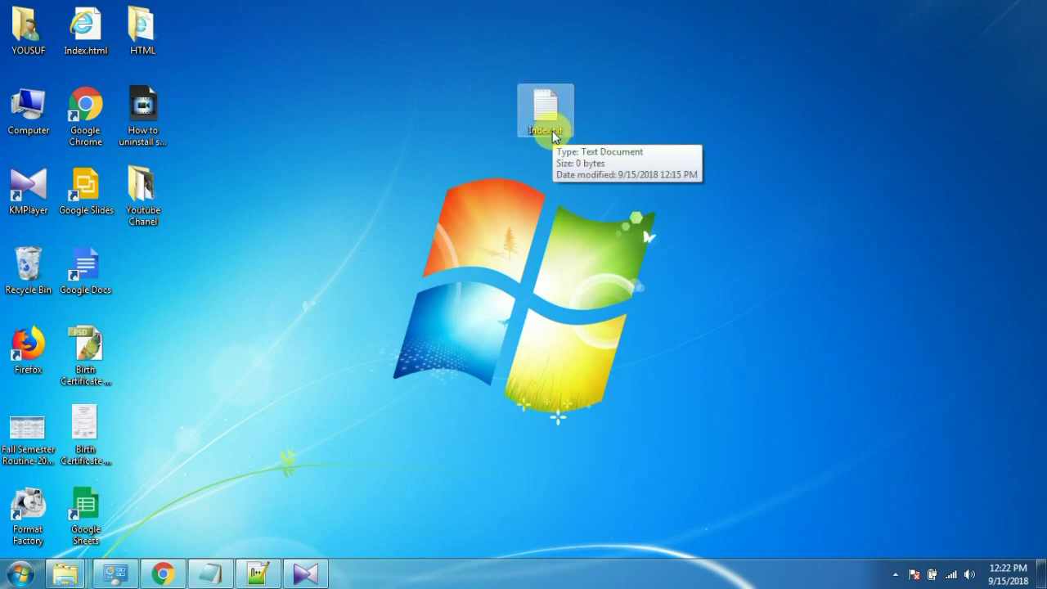
click(595, 160)
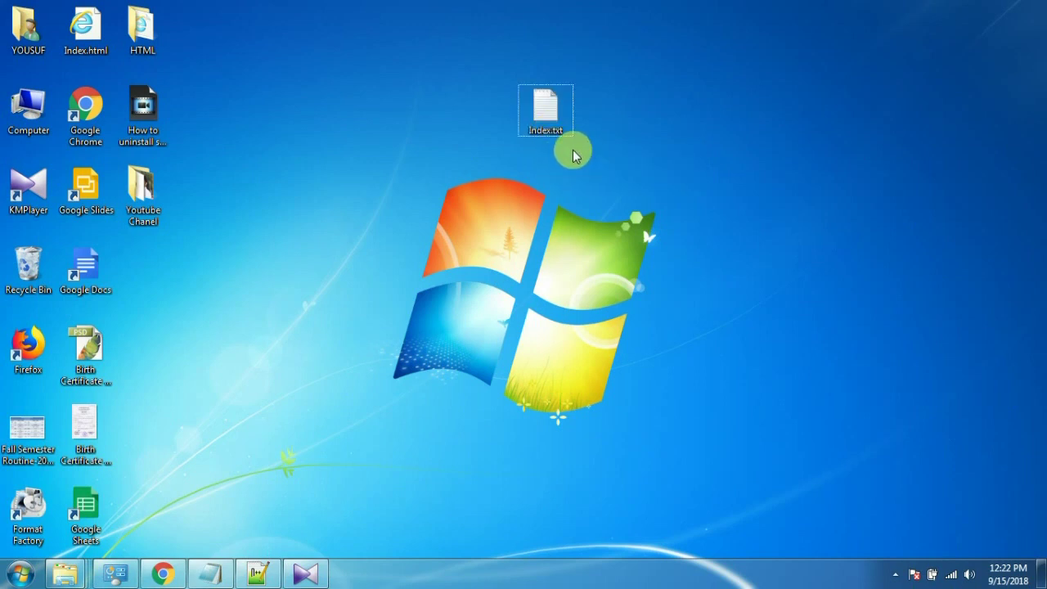
- Rename Index.txt with the .html extension, accepting the extension change and the alternative name Index (2).html
click(554, 129)
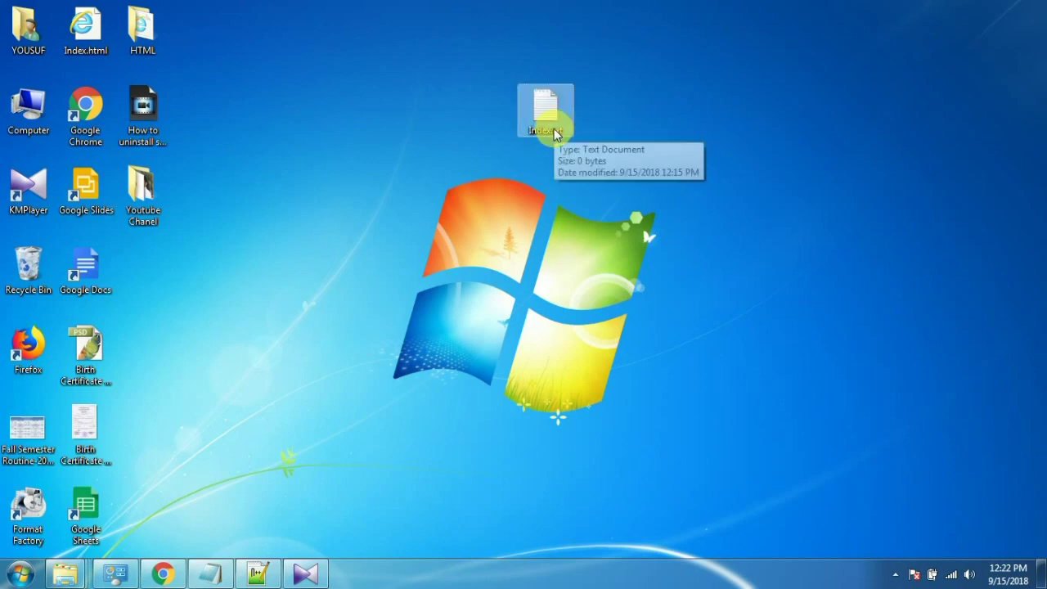
right_click(554, 130)
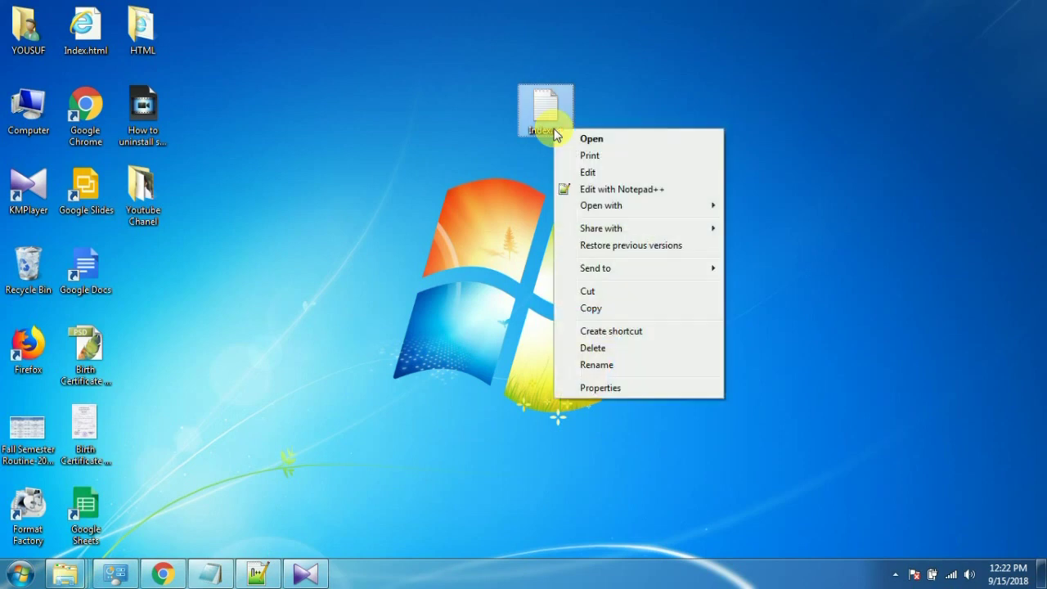
click(601, 370)
key(Right)
key(Right)
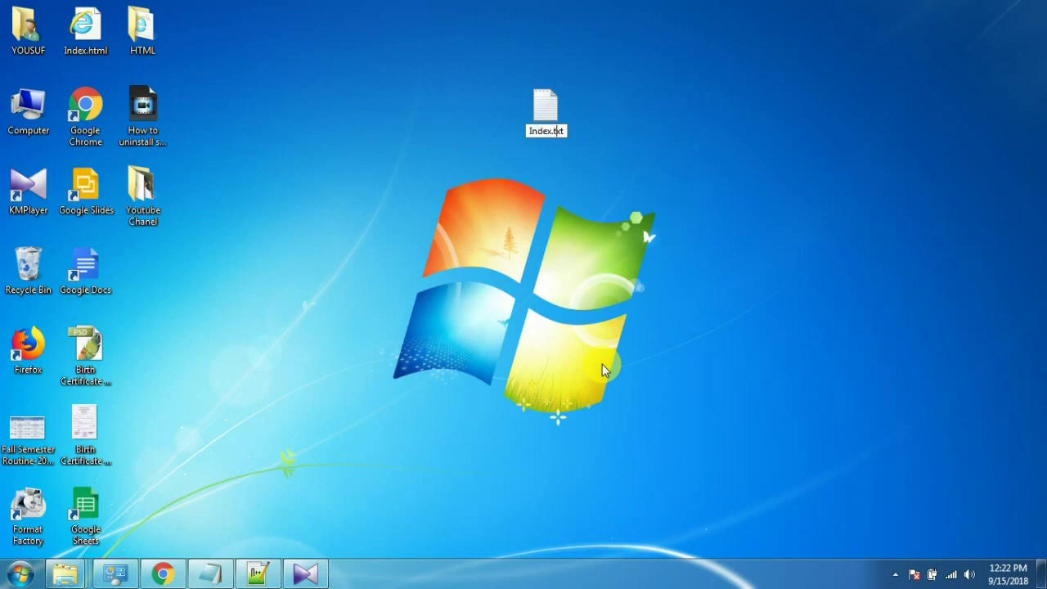
key(Right)
key(BackSpace)
key(BackSpace)
key(BackSpace)
text(html)
key(Return)
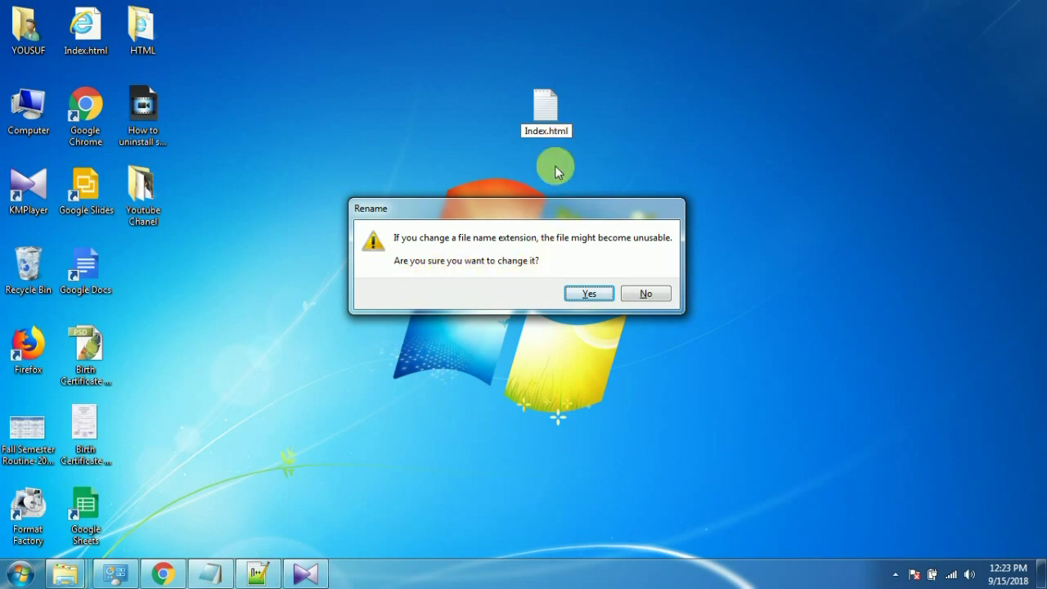
click(581, 296)
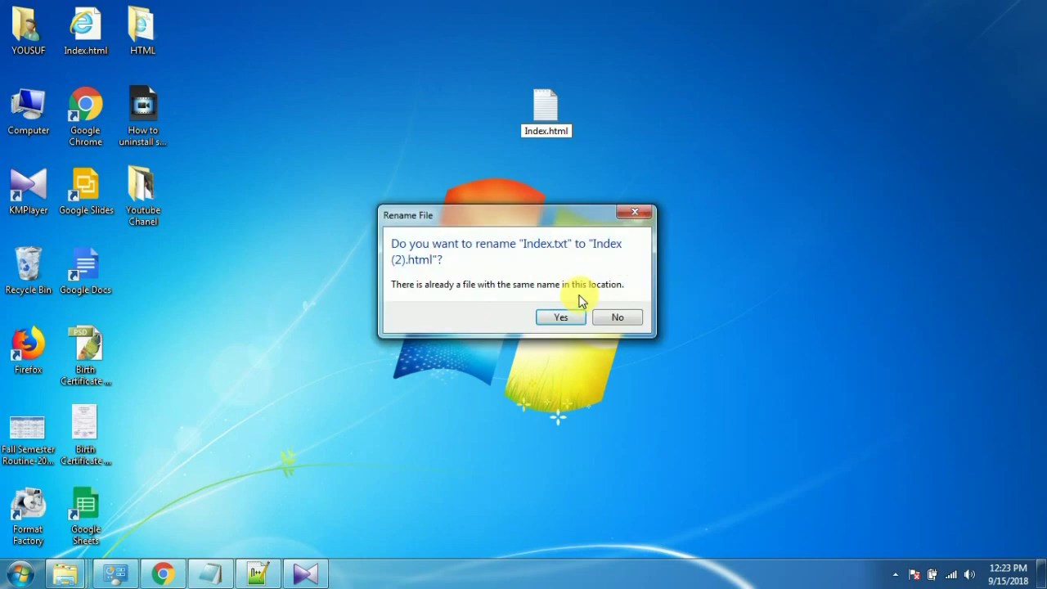
click(561, 317)
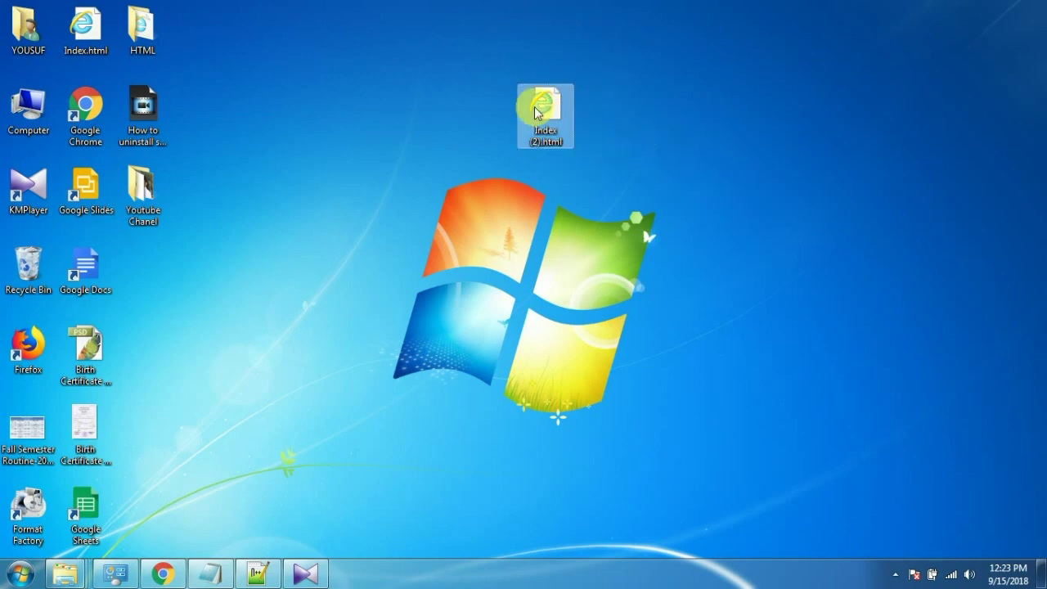
click(273, 265)
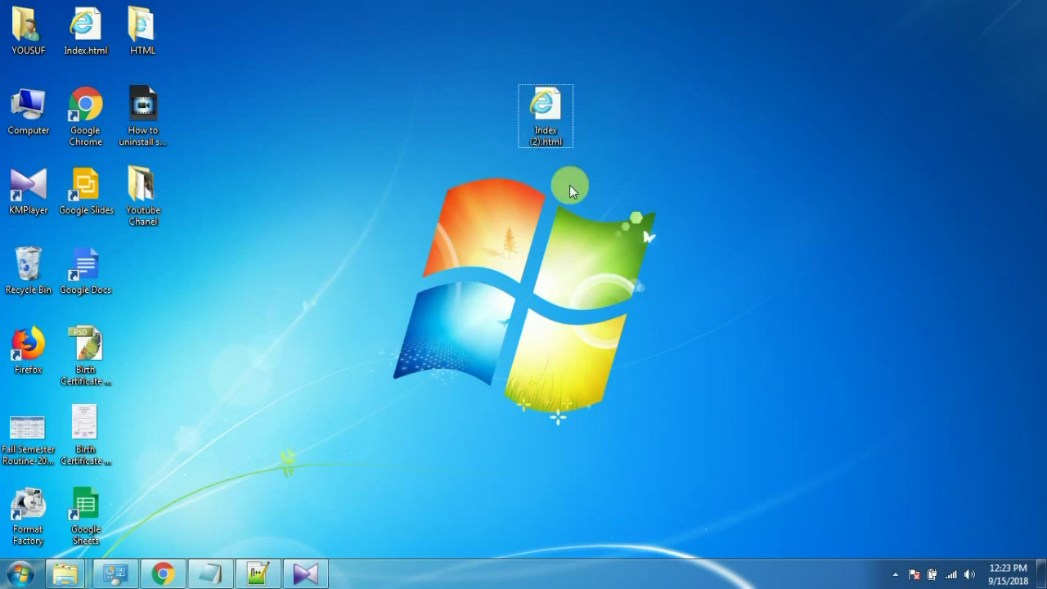
click(544, 108)
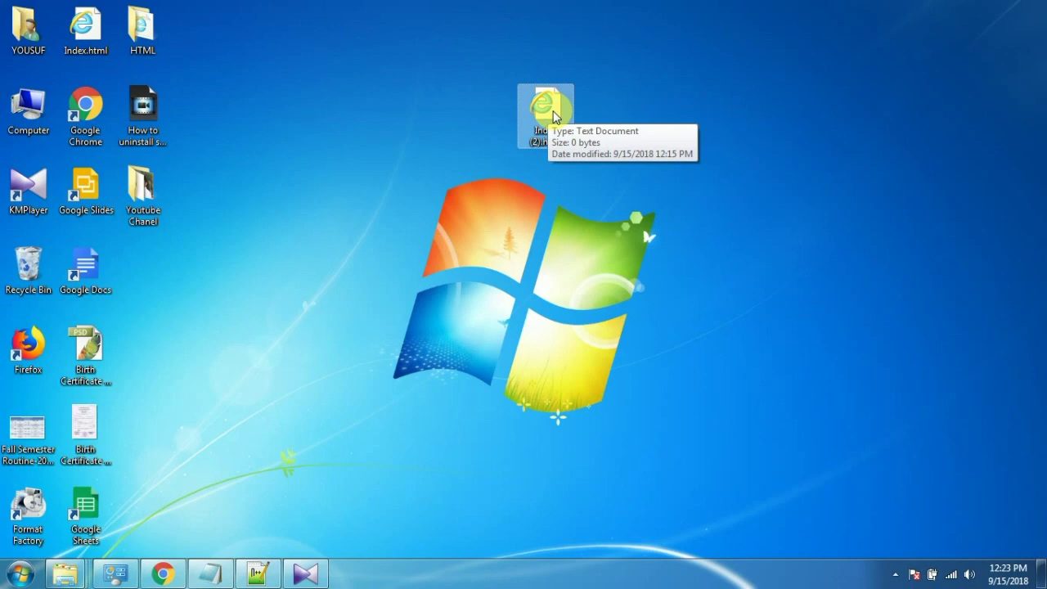
click(608, 144)
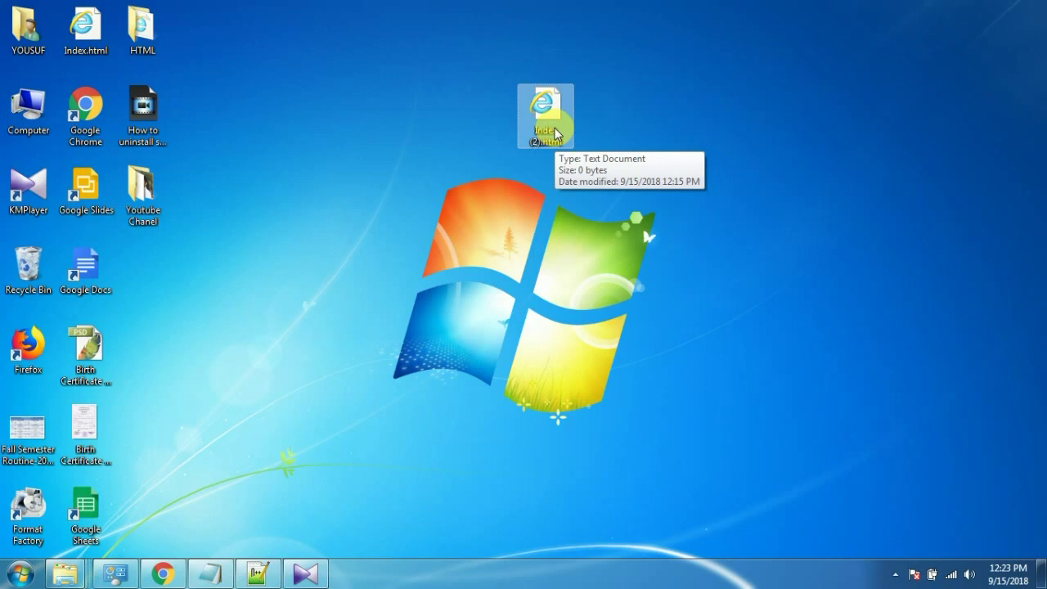
right_click(556, 133)
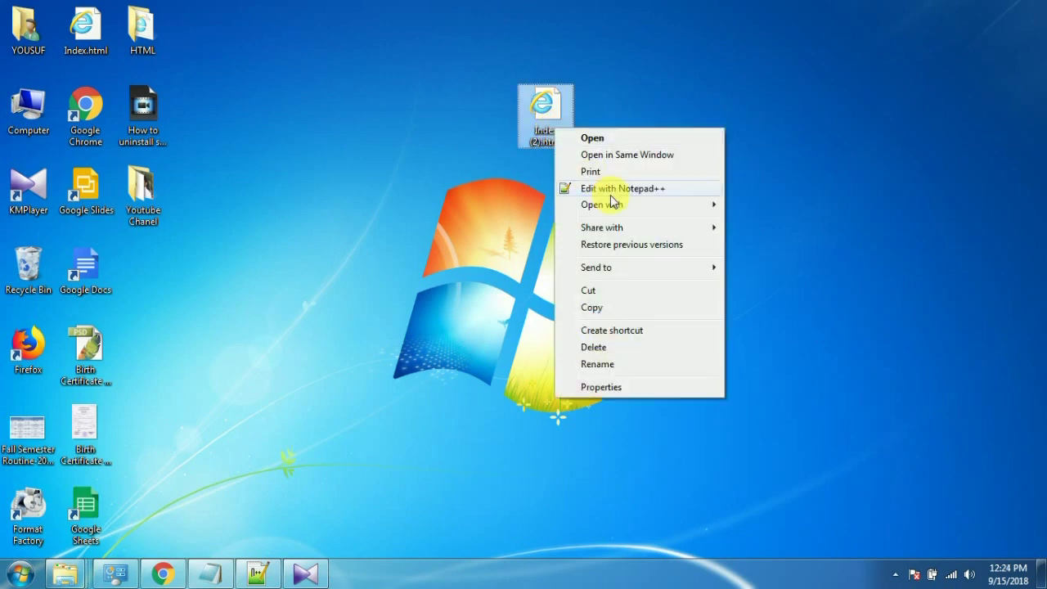
mouse_move(615, 211)
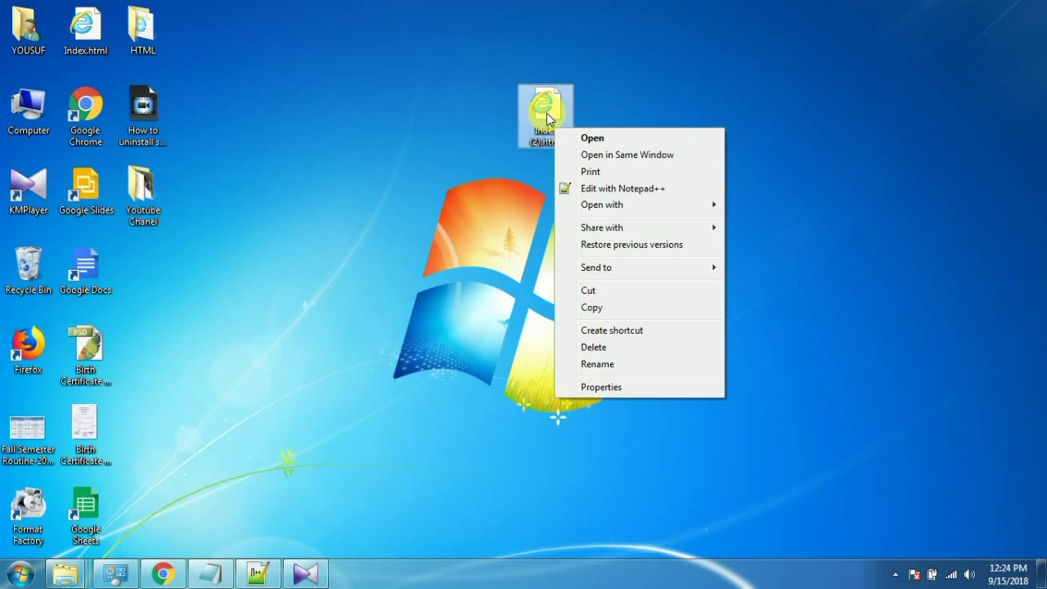
click(597, 112)
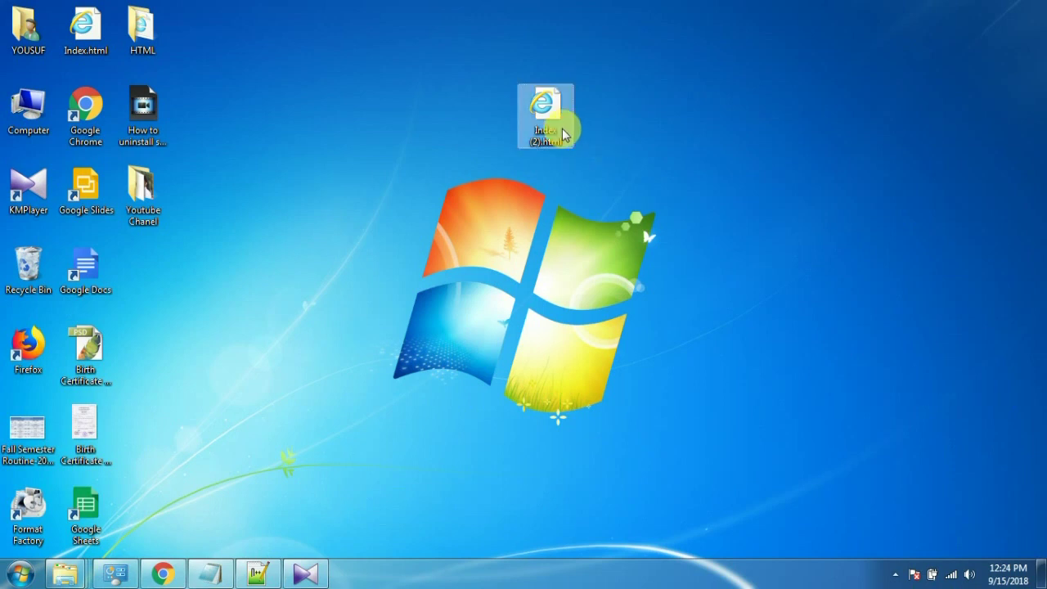
- Open the desktop file Index (2).html in Notepad and maximize its window
click(564, 133)
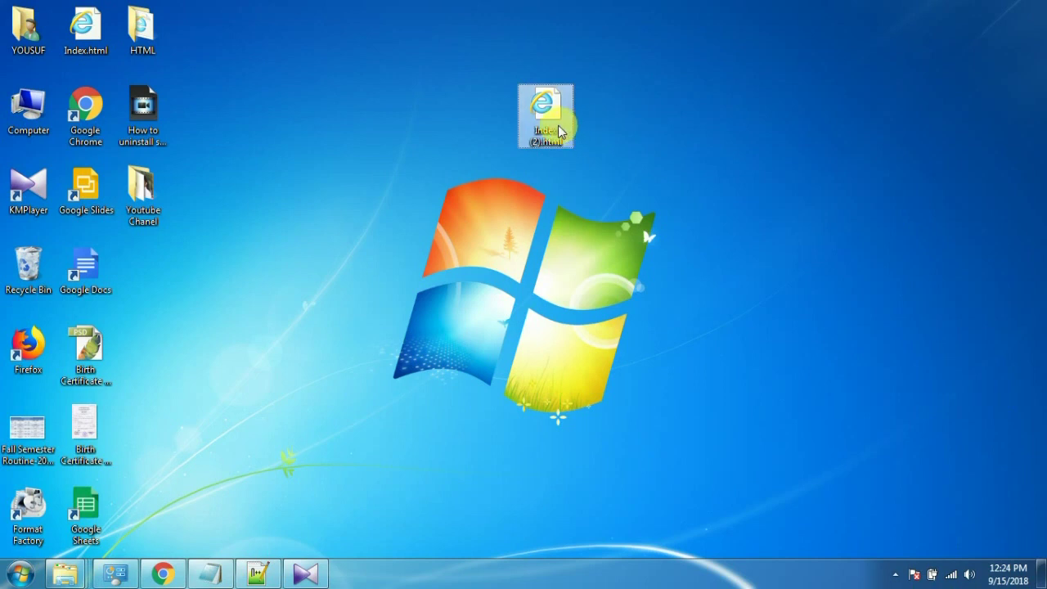
mouse_move(561, 132)
right_click(562, 132)
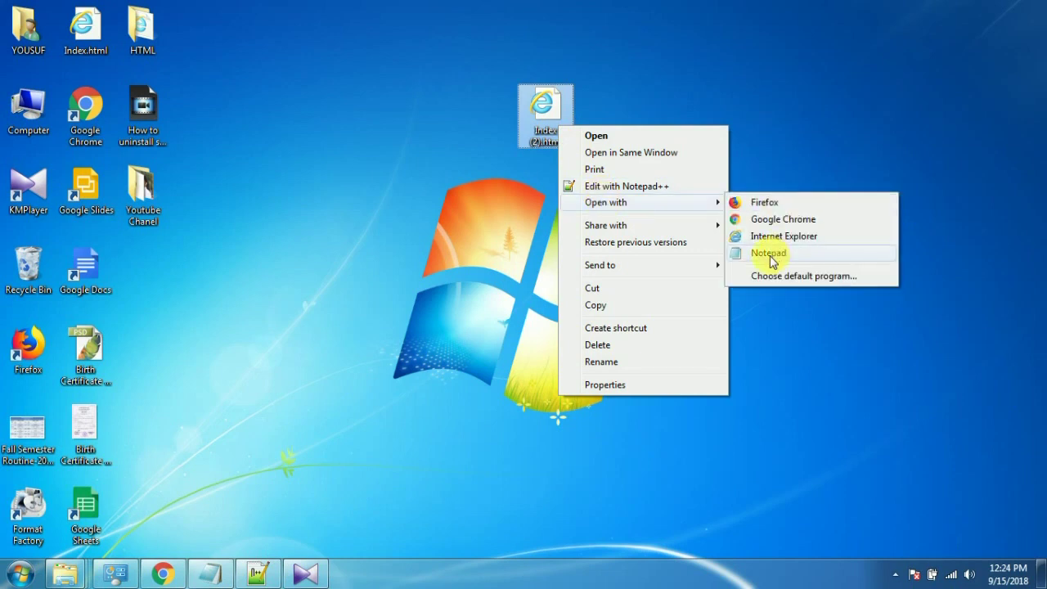
click(769, 254)
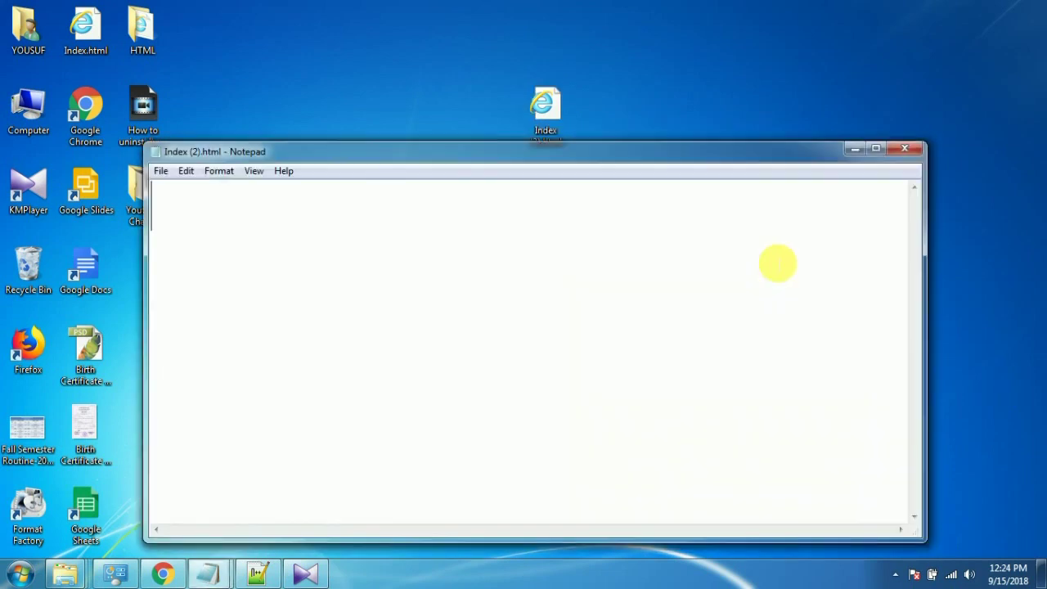
click(875, 150)
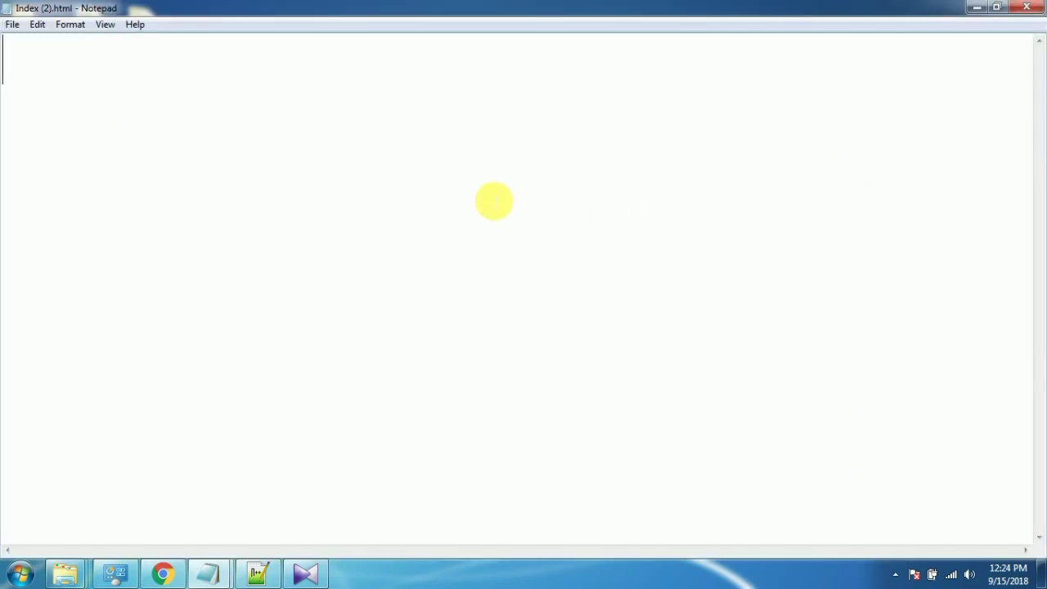
- Write "HTML-Hypertext Markup Language" as the first line of Index (2).html and start a new line
text(H)
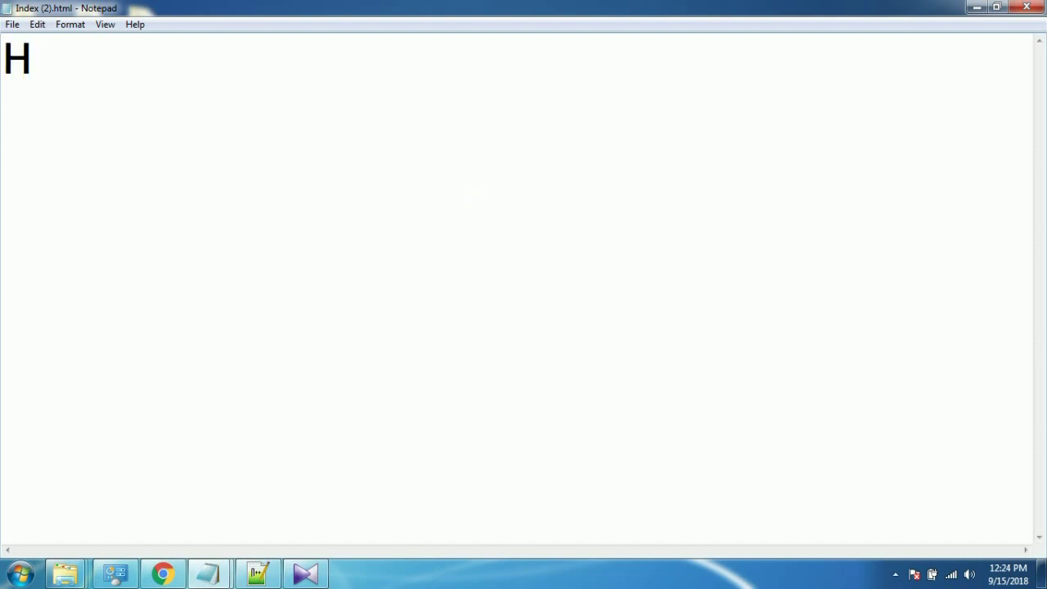
text(TML-)
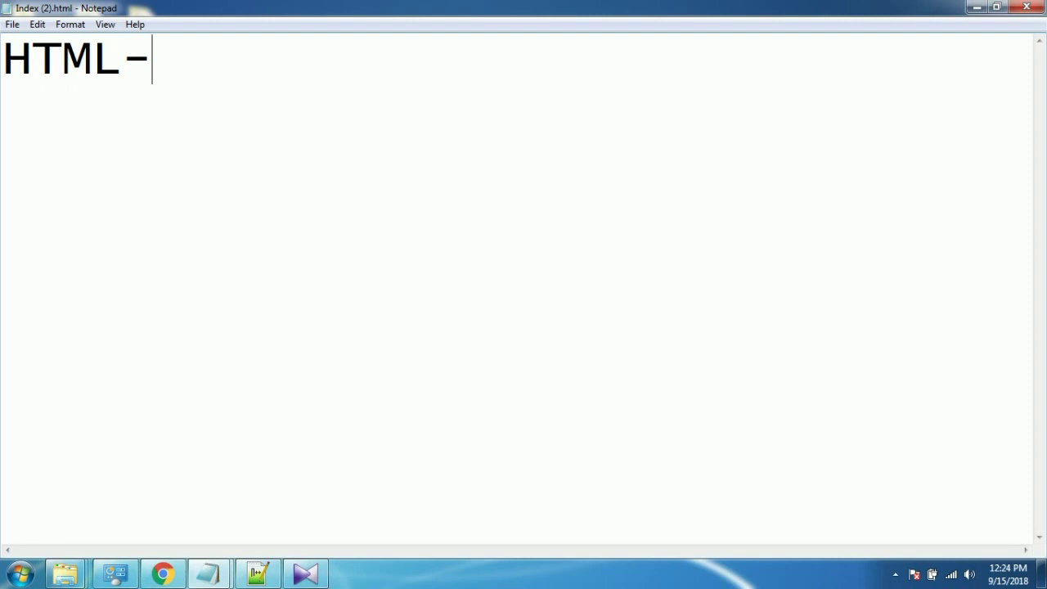
text(Hyper)
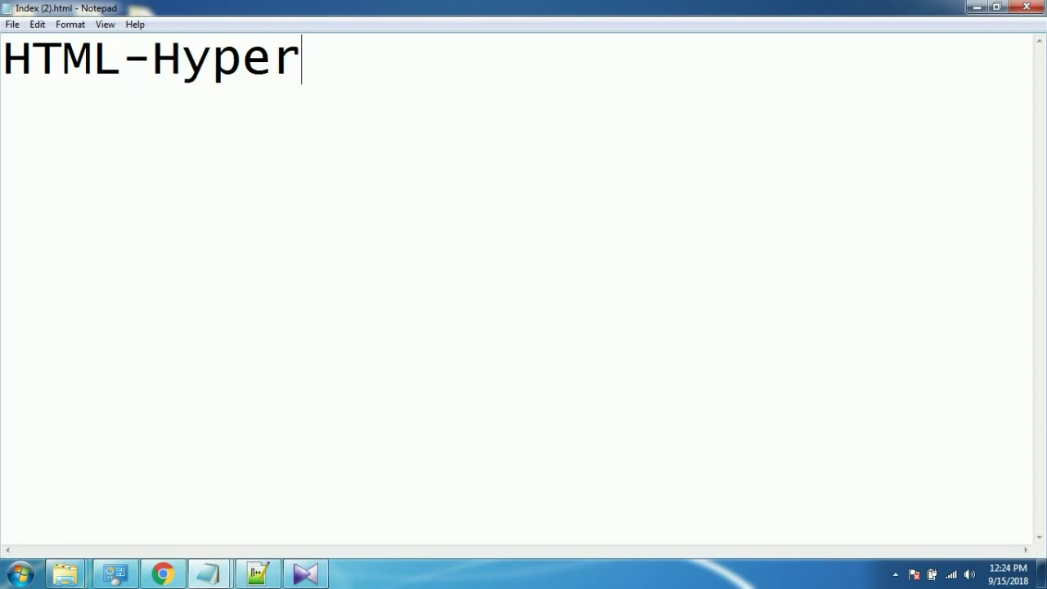
text(text Ma)
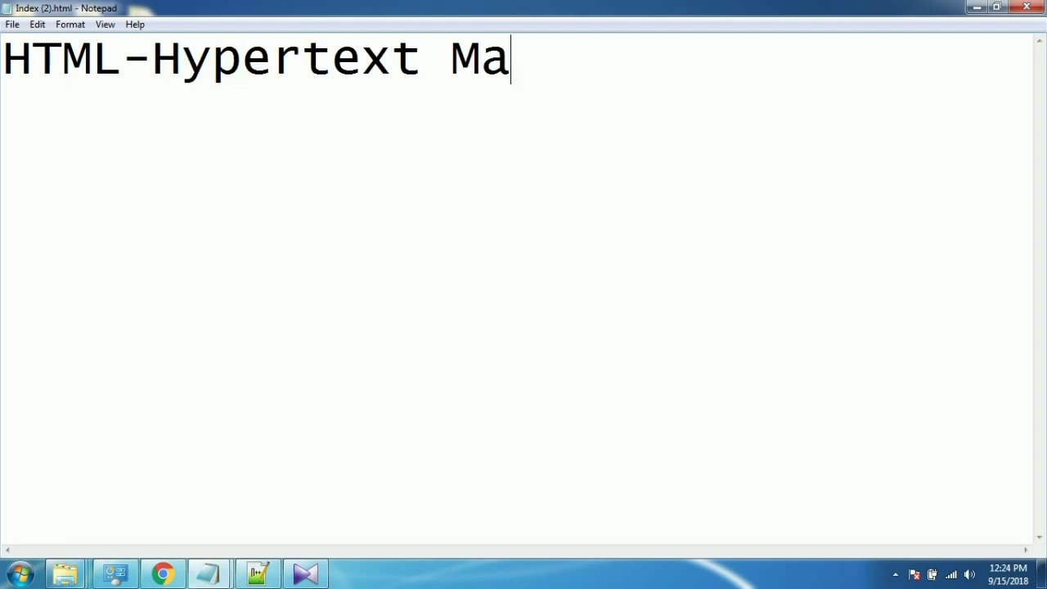
text(rkup Lan)
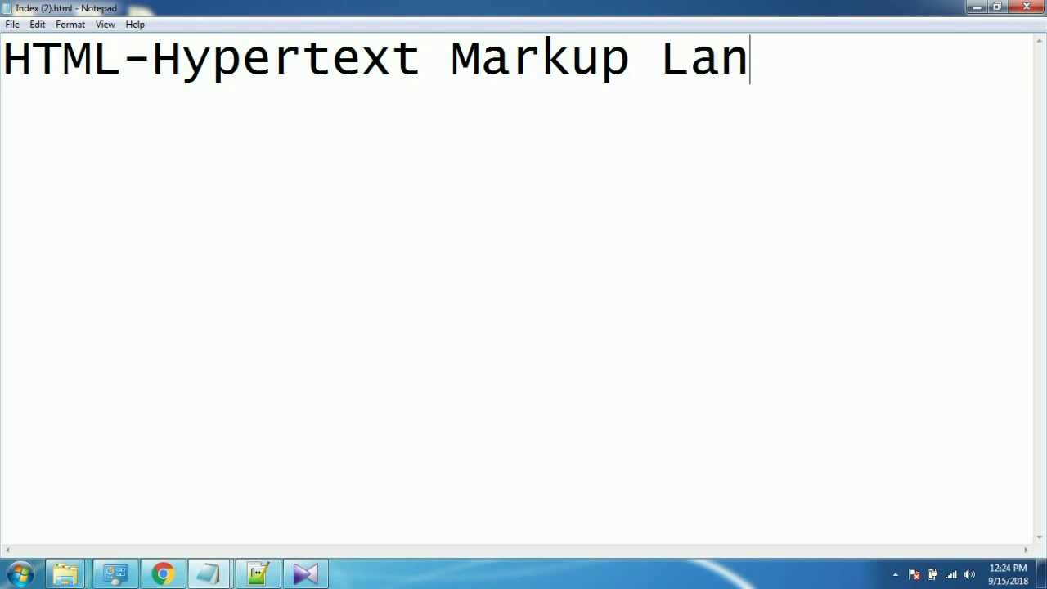
text(guage)
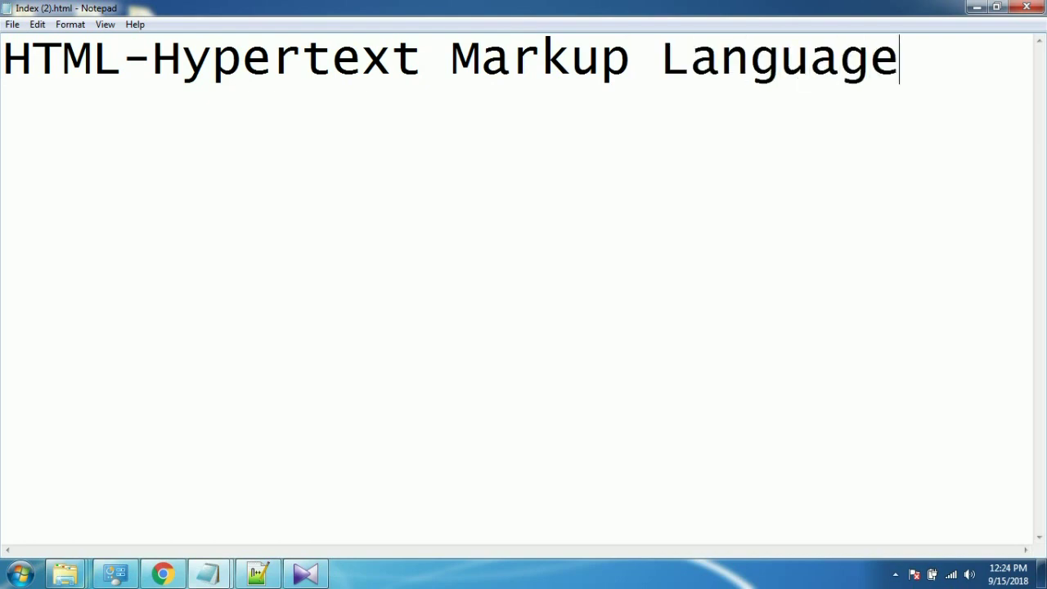
key(Return)
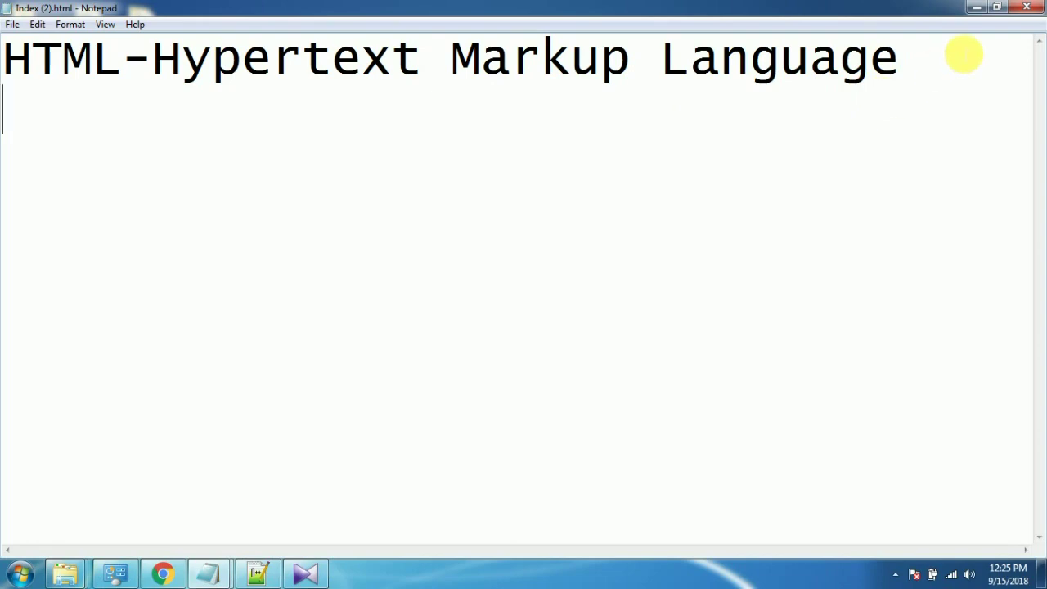
- Minimize the Notepad window and select Index (2).html on the desktop
click(978, 9)
click(574, 185)
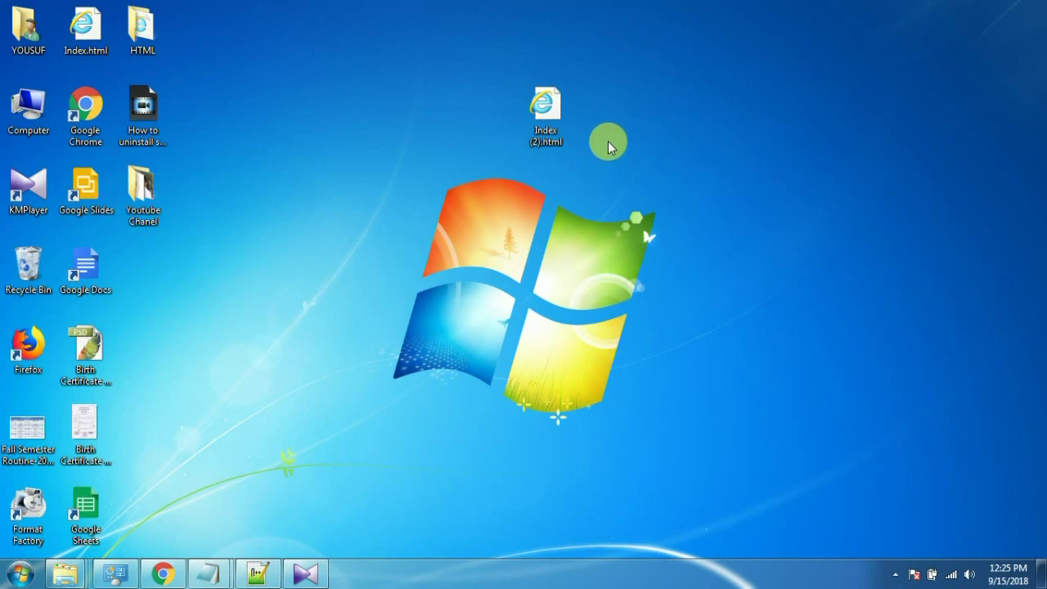
drag(559, 131, 617, 154)
click(568, 146)
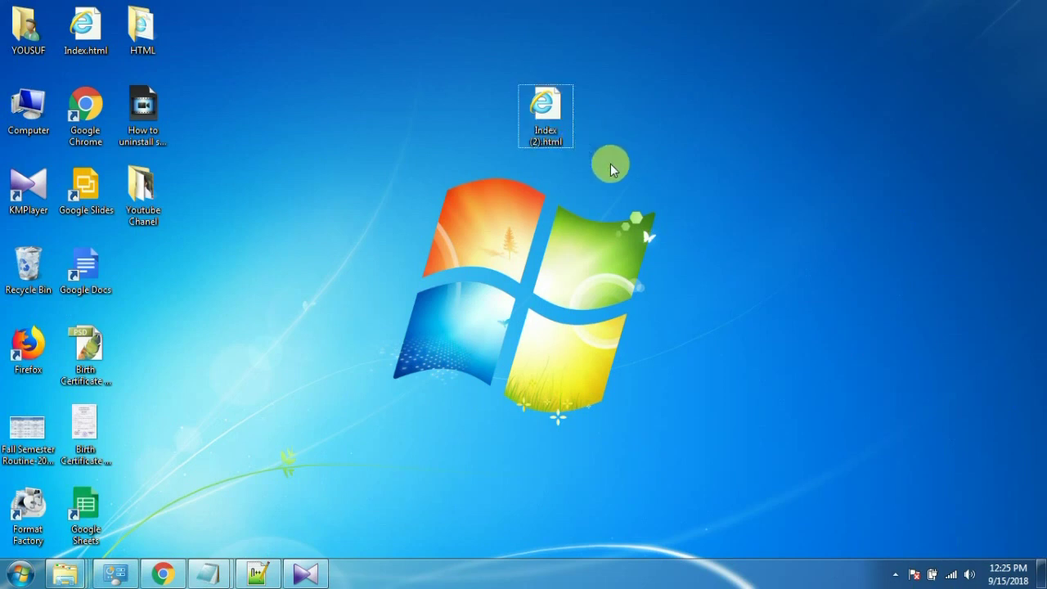
click(563, 139)
click(571, 144)
- Look through the programs offered for opening Index (2).html, including the installed browsers and Notepad
right_click(564, 137)
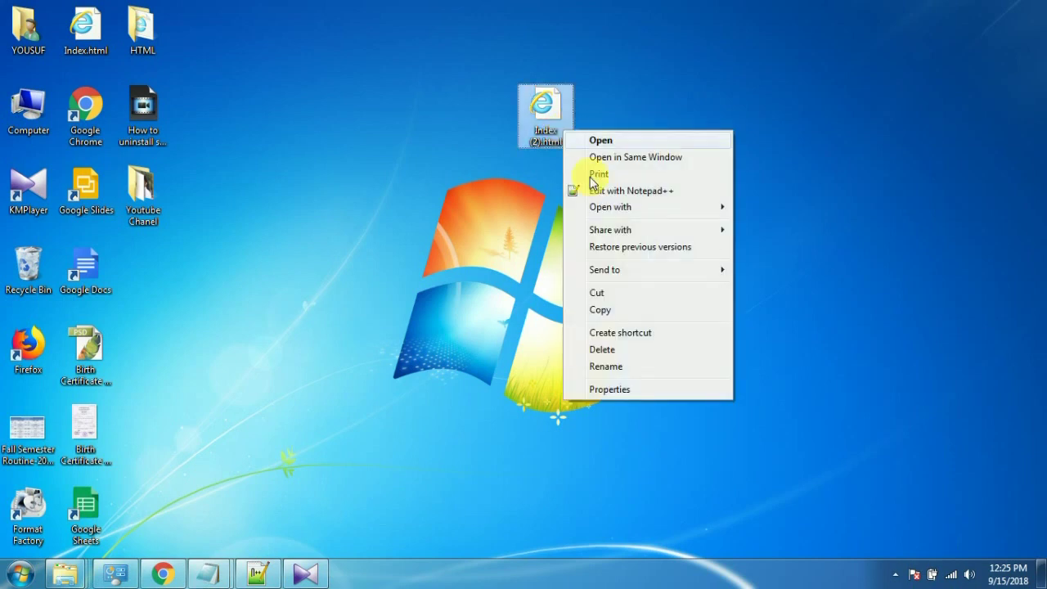
mouse_move(623, 209)
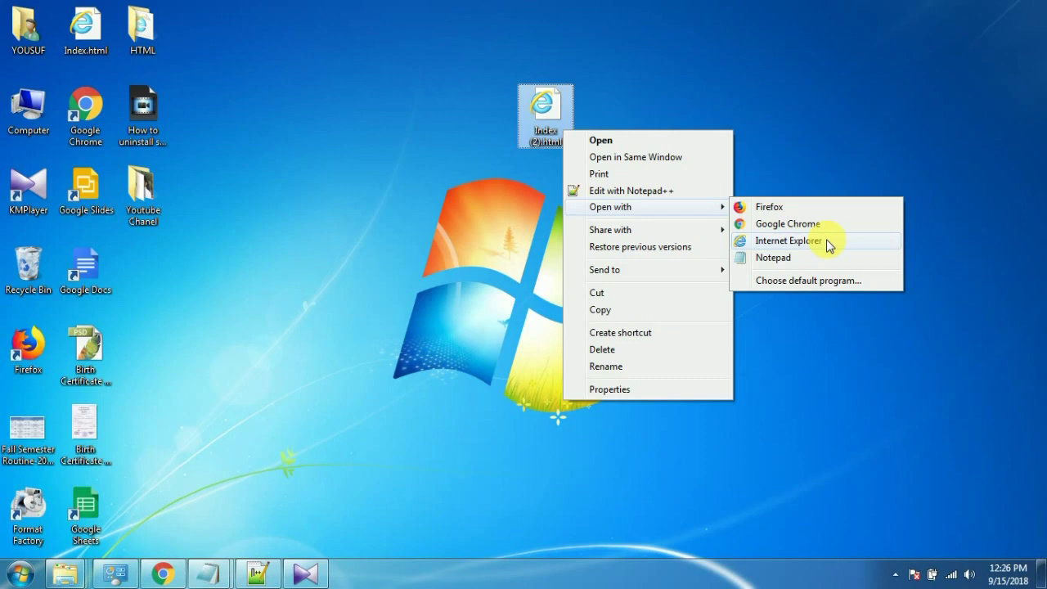
click(827, 241)
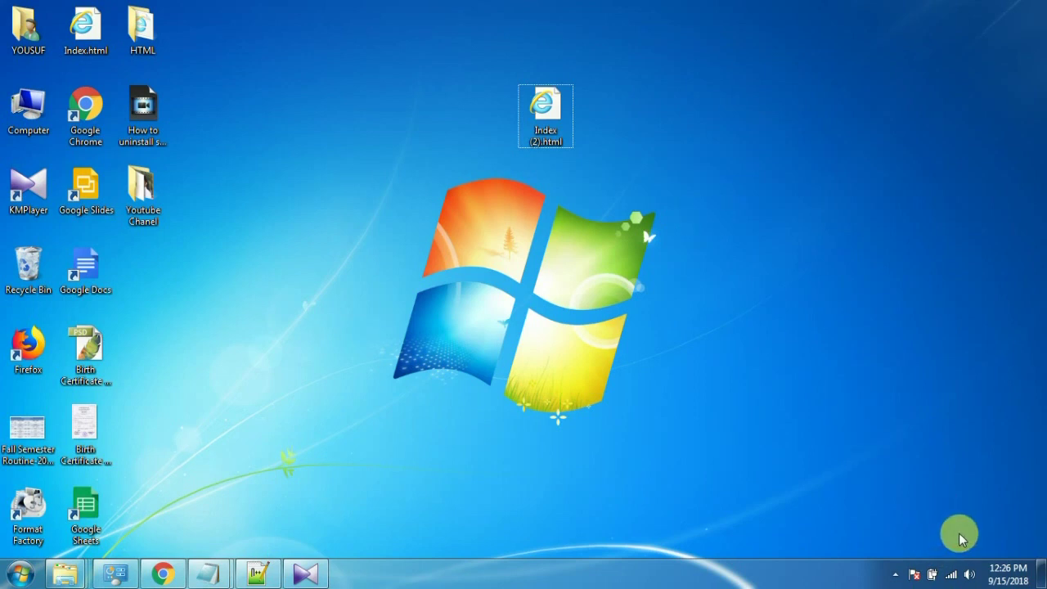
click(952, 576)
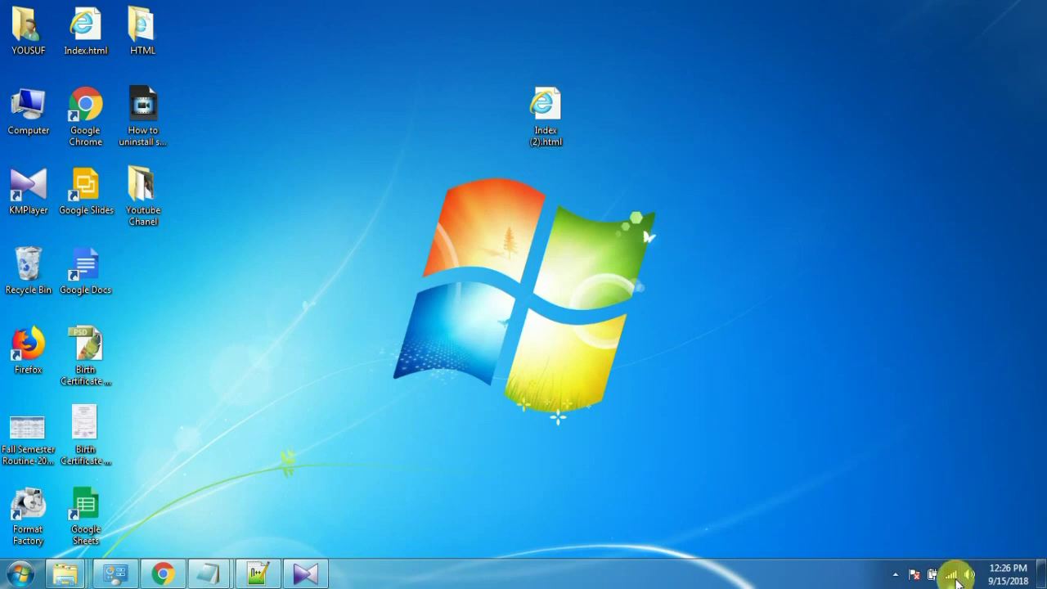
click(789, 226)
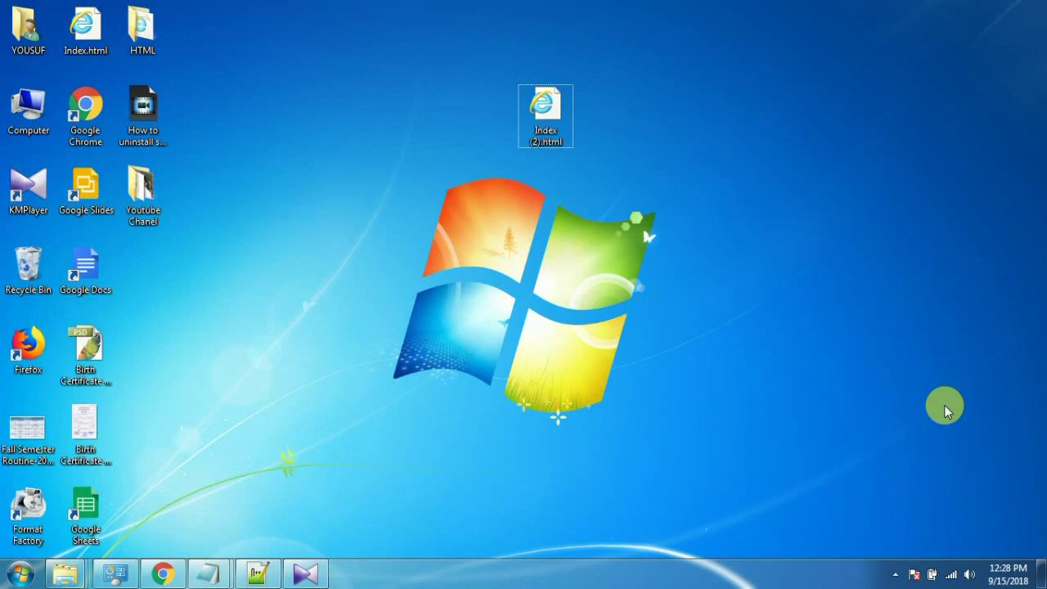
mouse_move(943, 576)
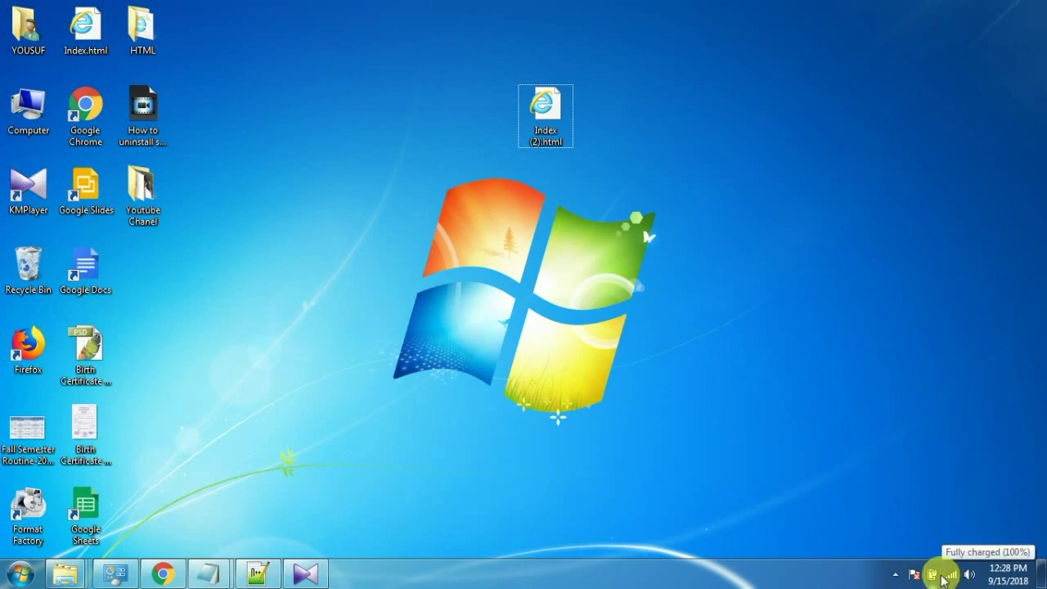